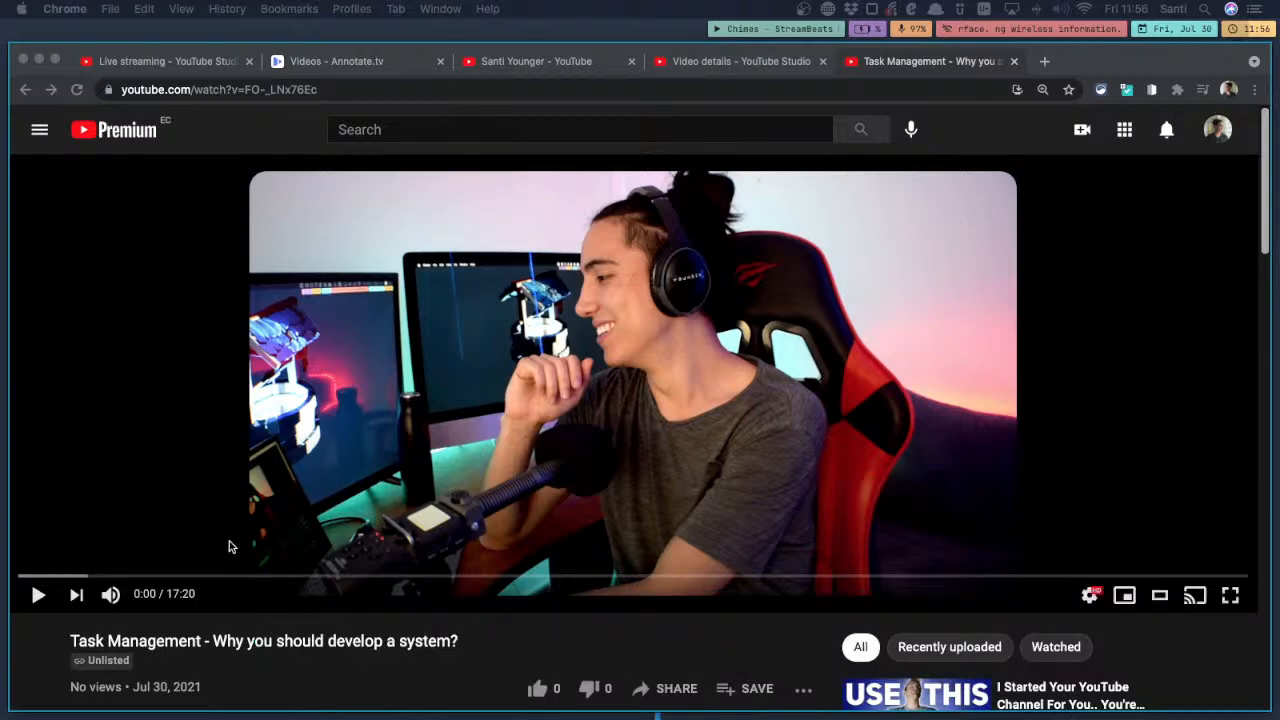
Send the open YouTube video "Task Management - Why you should develop a system?" to Annotate.tv with its browser extension
{"action": "left_click", "coordinate": [252, 645]}
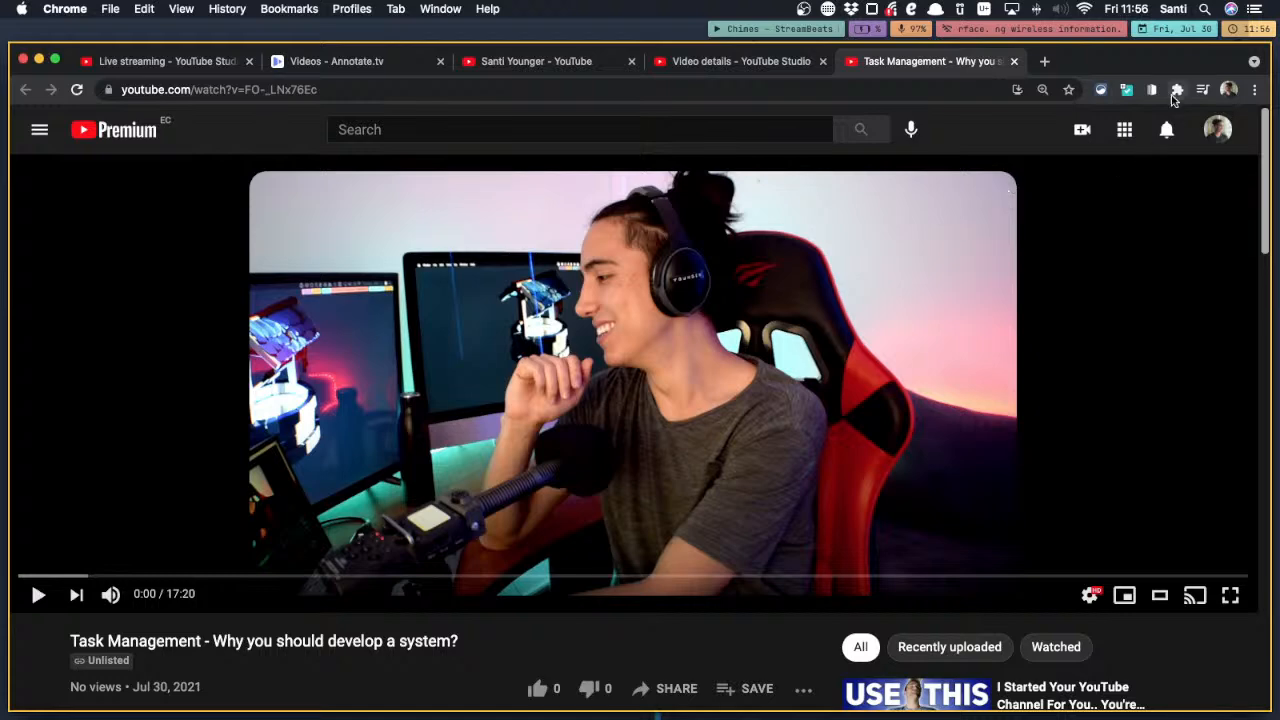
{"action": "left_click", "coordinate": [1177, 90]}
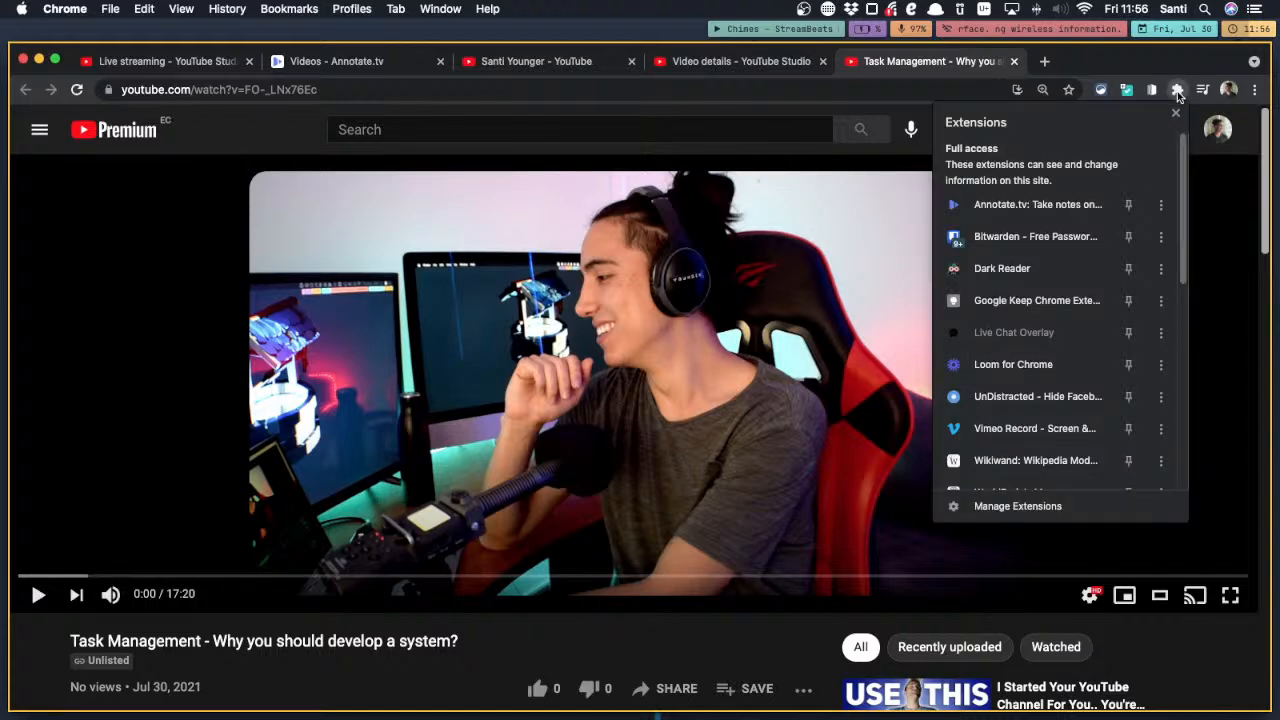
{"action": "left_click", "coordinate": [1013, 212]}
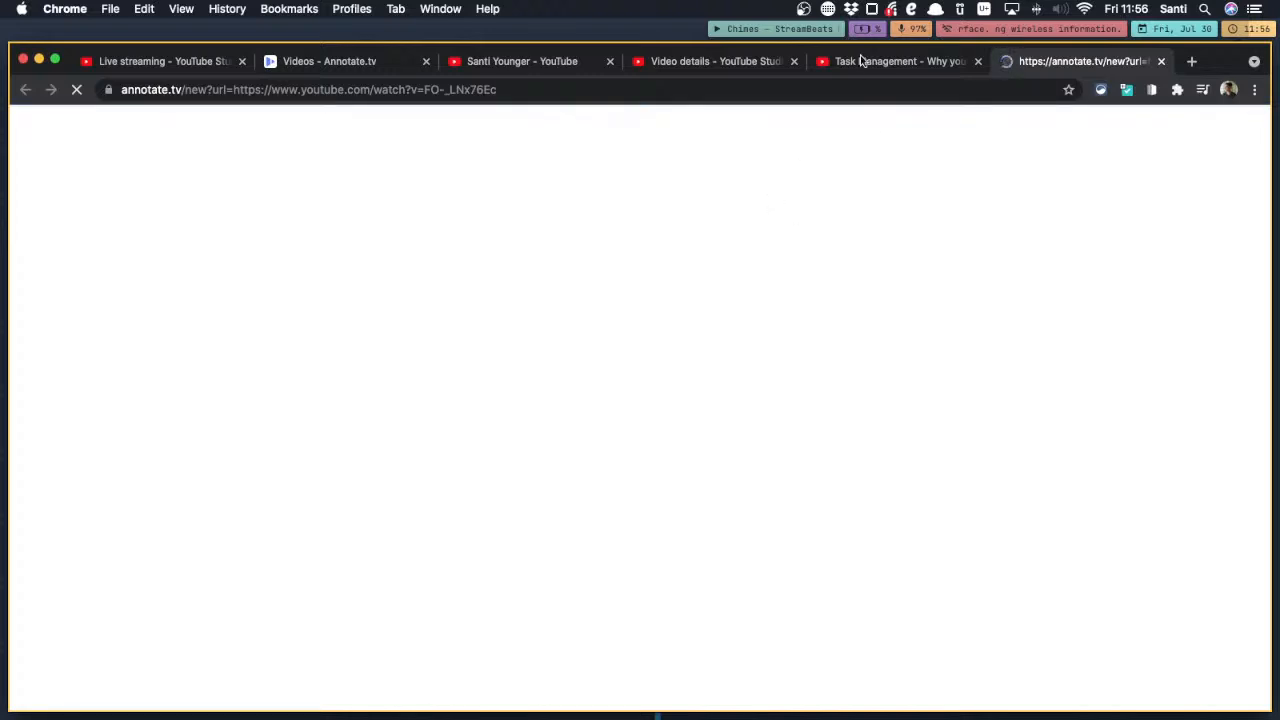
Return to the YouTube video page and open the list of videos on its author's channel
{"action": "left_click", "coordinate": [860, 61]}
{"action": "scroll", "coordinate": [200, 650], "scroll_direction": "down", "scroll_amount": 1}
{"action": "scroll", "coordinate": [128, 666], "scroll_direction": "down", "scroll_amount": 2}
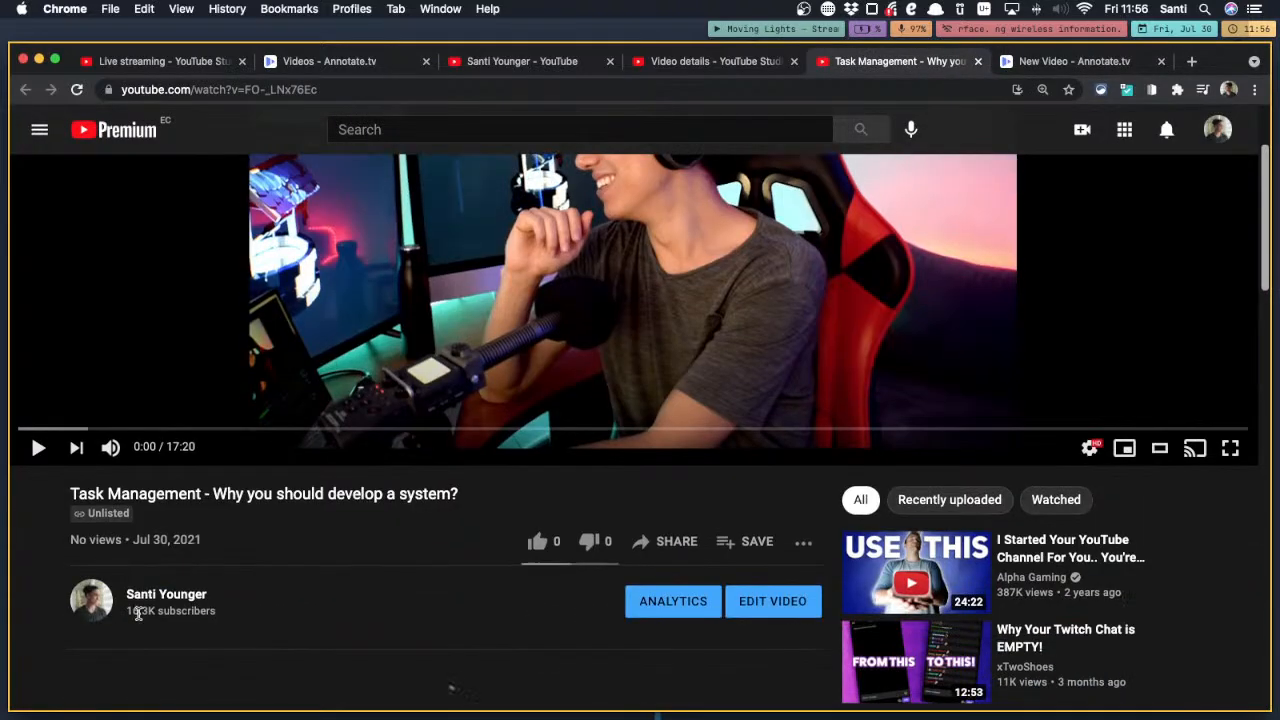
{"action": "left_click", "coordinate": [150, 596]}
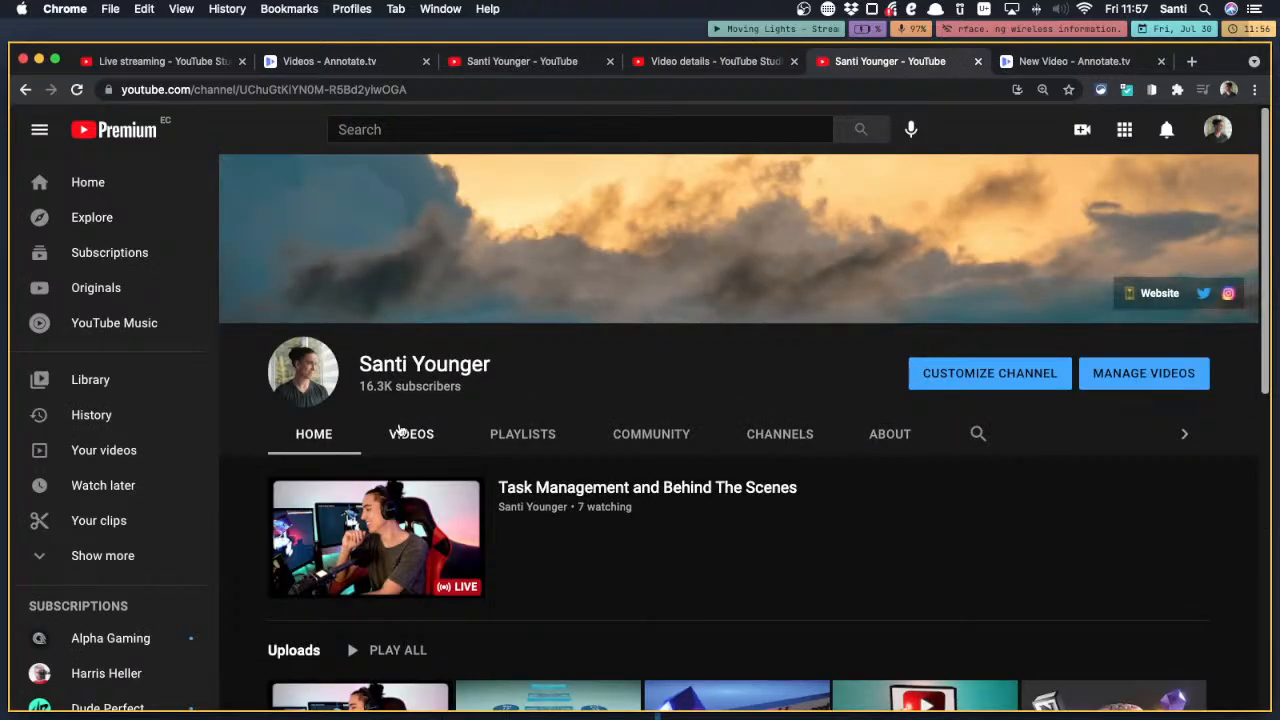
{"action": "left_click", "coordinate": [405, 433]}
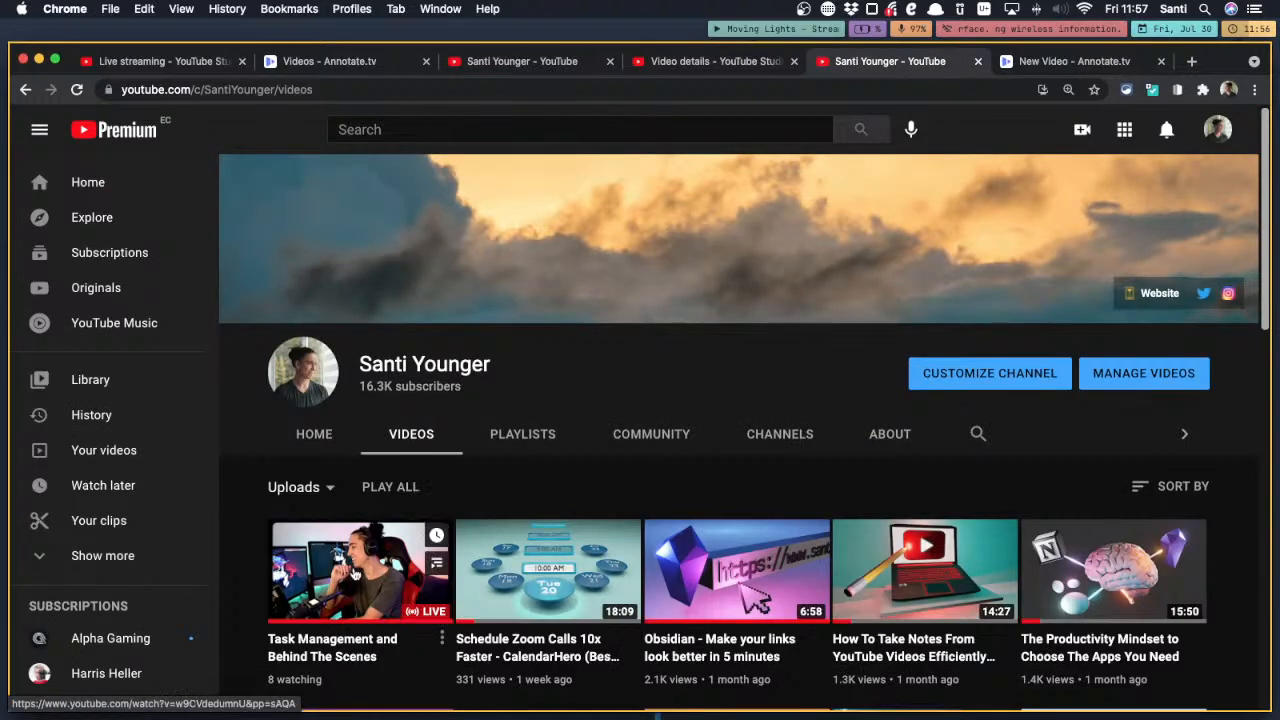
Find and open the video "How To Take Notes From YouTube Videos Efficiently" and pause its playback
{"action": "scroll", "coordinate": [354, 573], "scroll_direction": "down", "scroll_amount": 2}
{"action": "scroll", "coordinate": [514, 529], "scroll_direction": "down", "scroll_amount": 3}
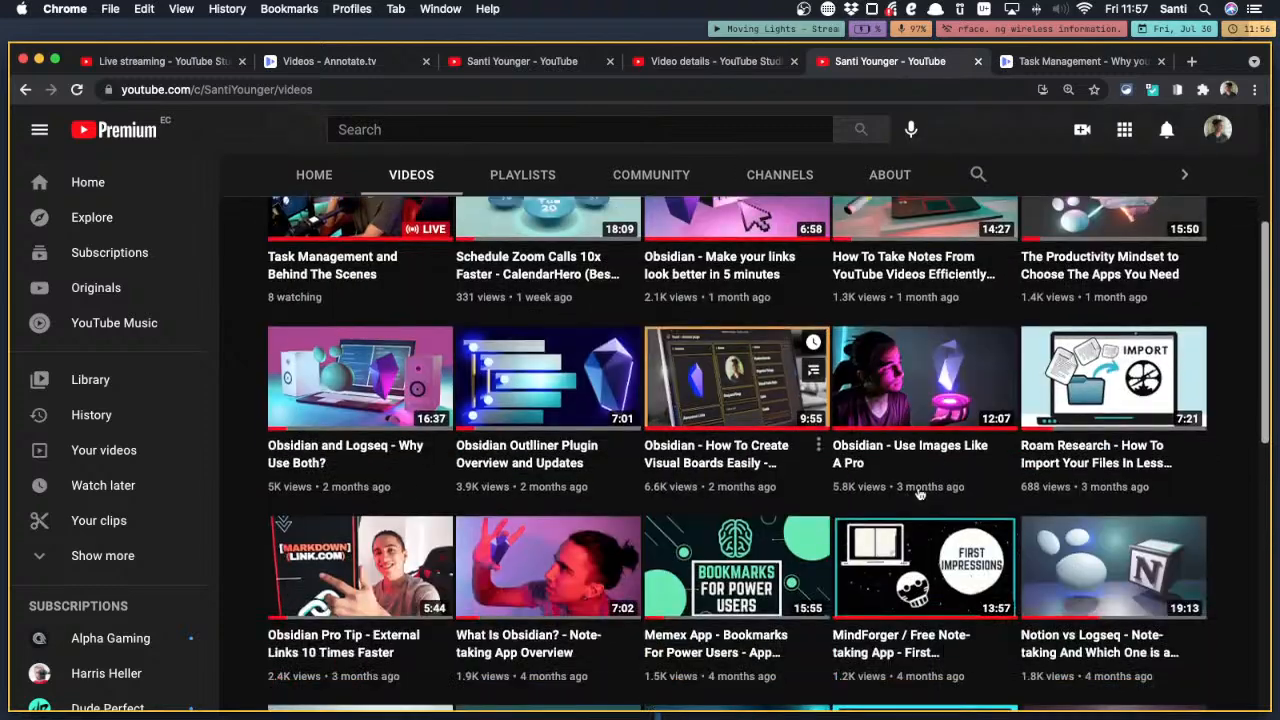
{"action": "scroll", "coordinate": [918, 492], "scroll_direction": "up", "scroll_amount": 3}
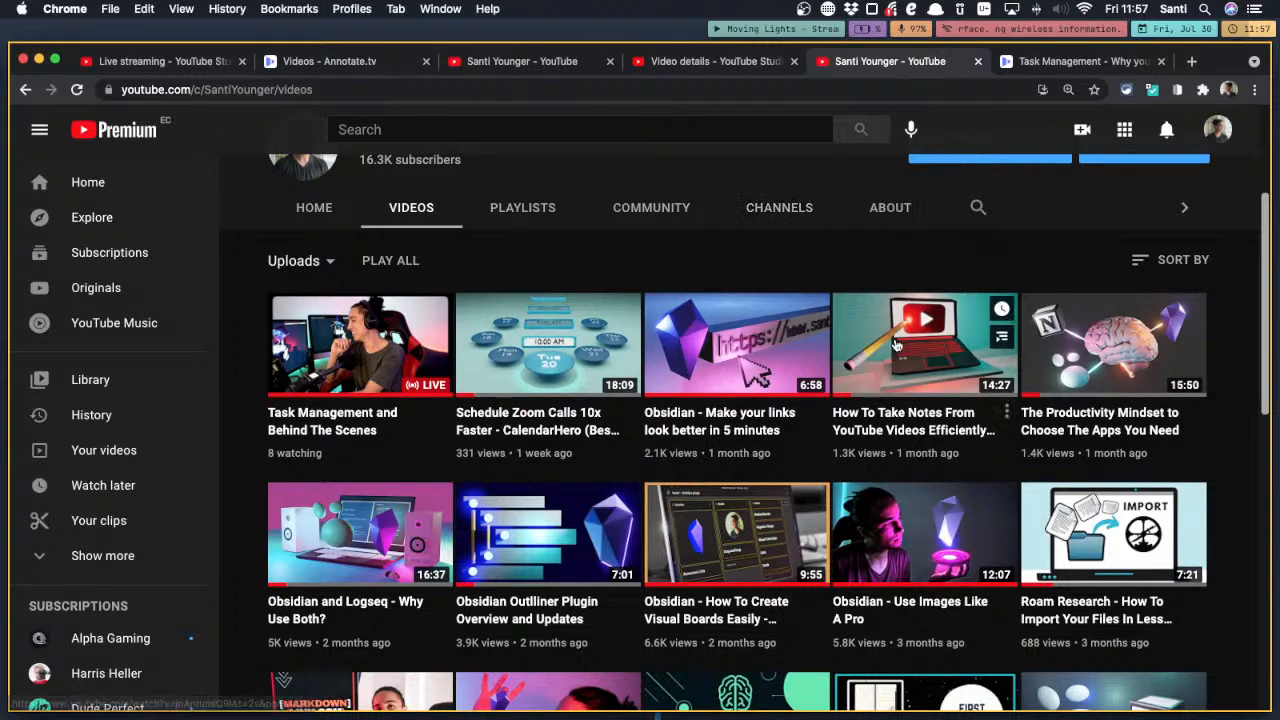
{"action": "left_click", "coordinate": [908, 404]}
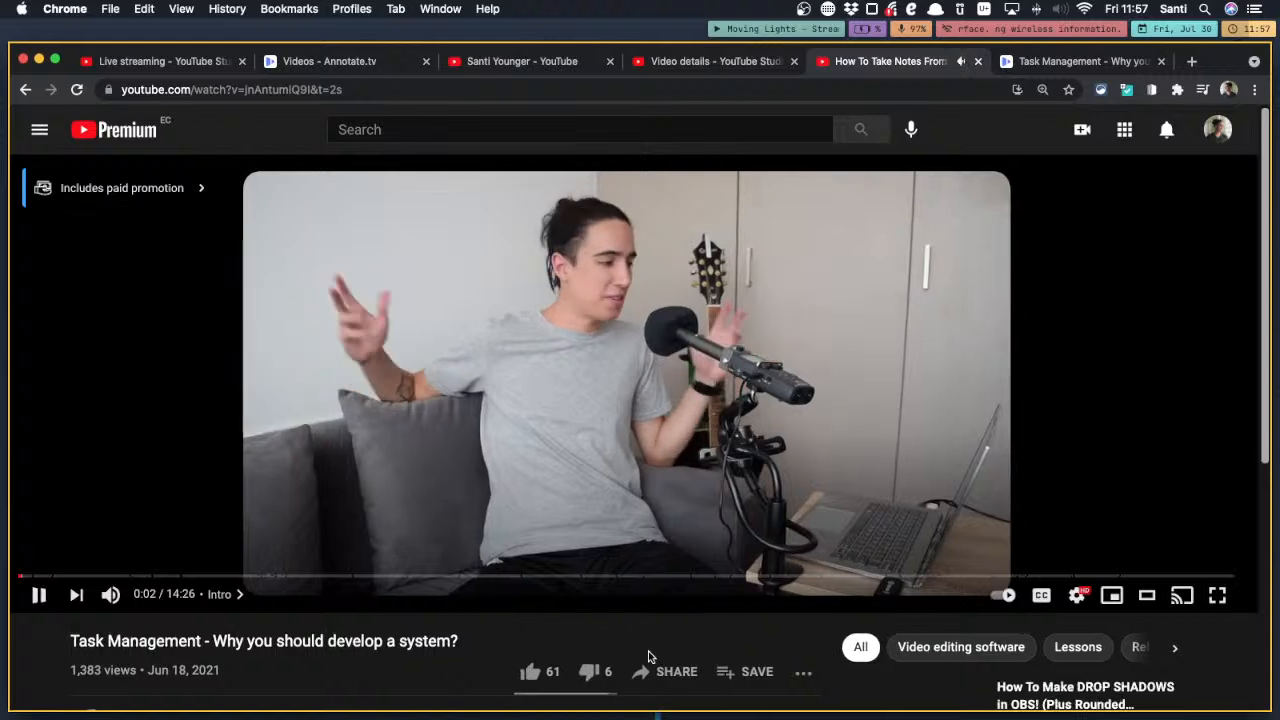
{"action": "left_click", "coordinate": [509, 553]}
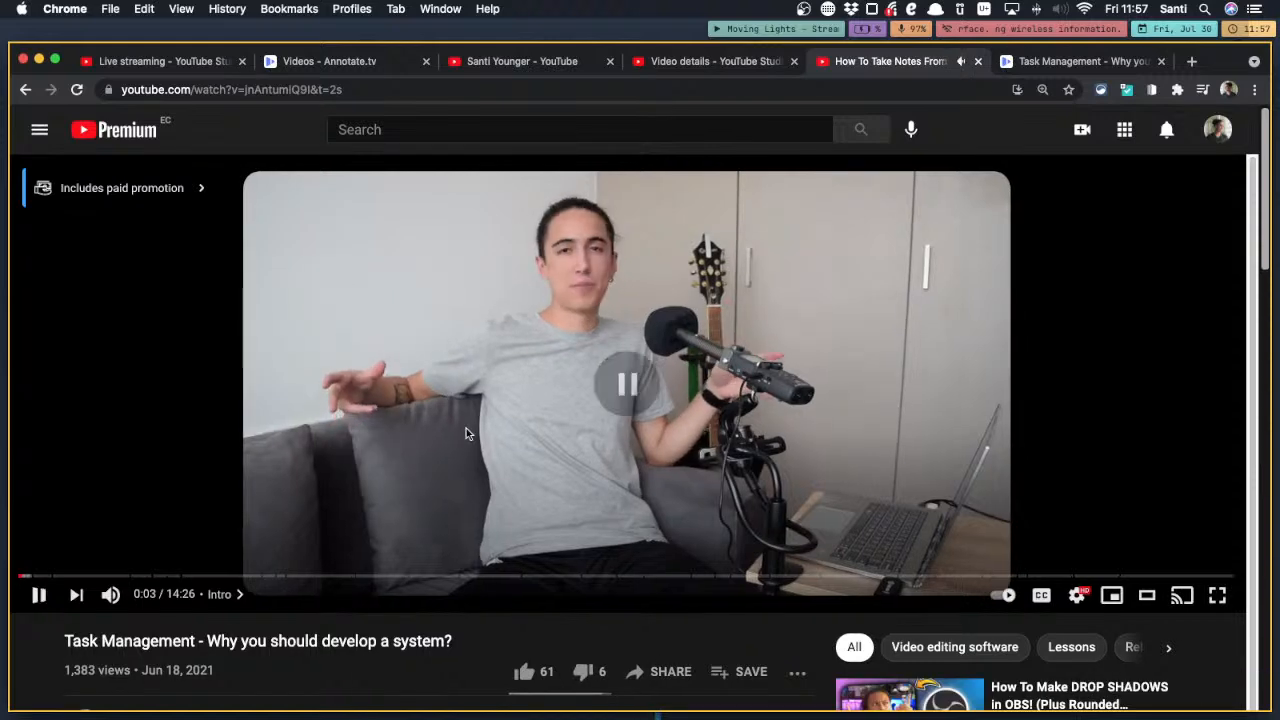
Copy the share link of the note-taking video and close the sharing dialog
{"action": "left_click", "coordinate": [640, 671]}
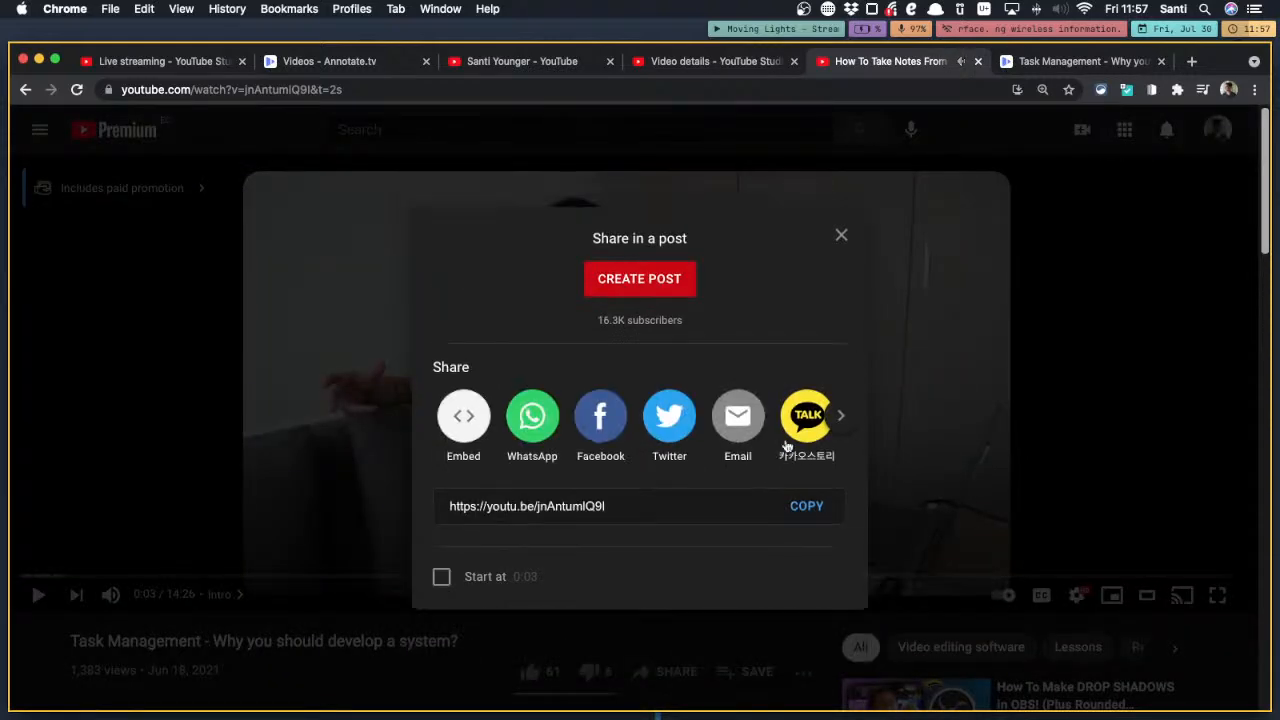
{"action": "left_click", "coordinate": [800, 507]}
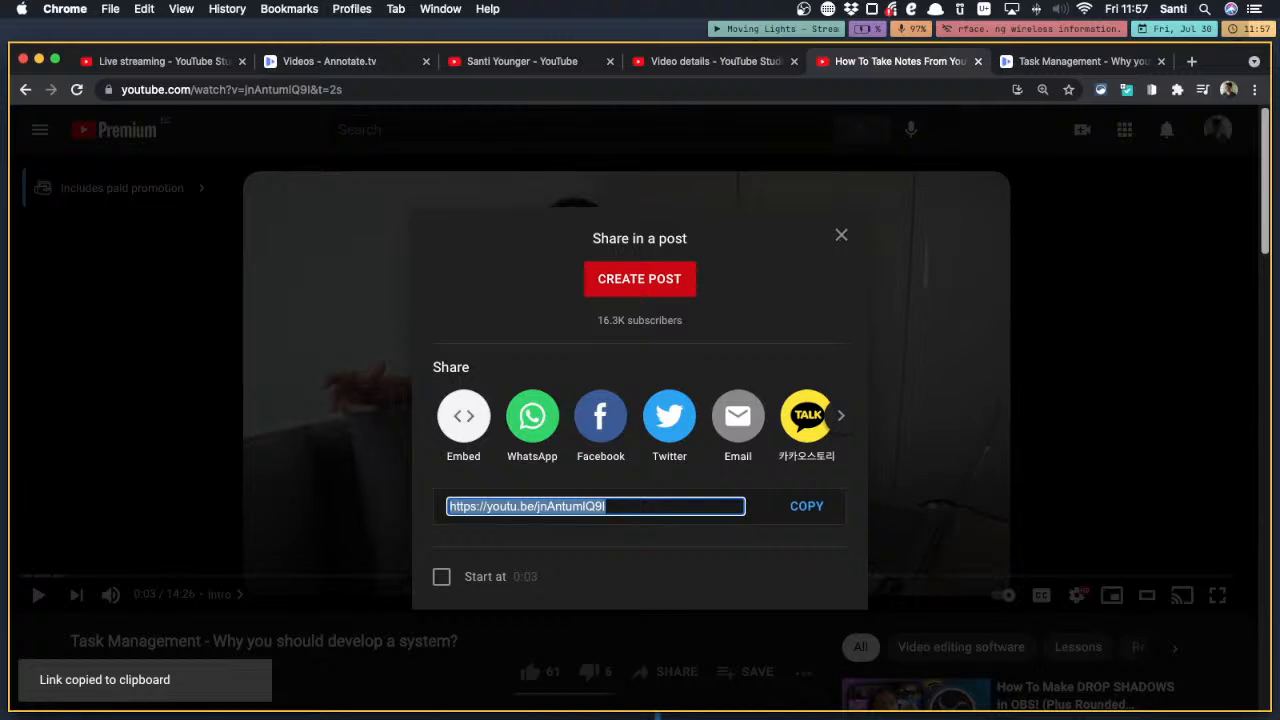
{"action": "key", "text": "super+Tab"}
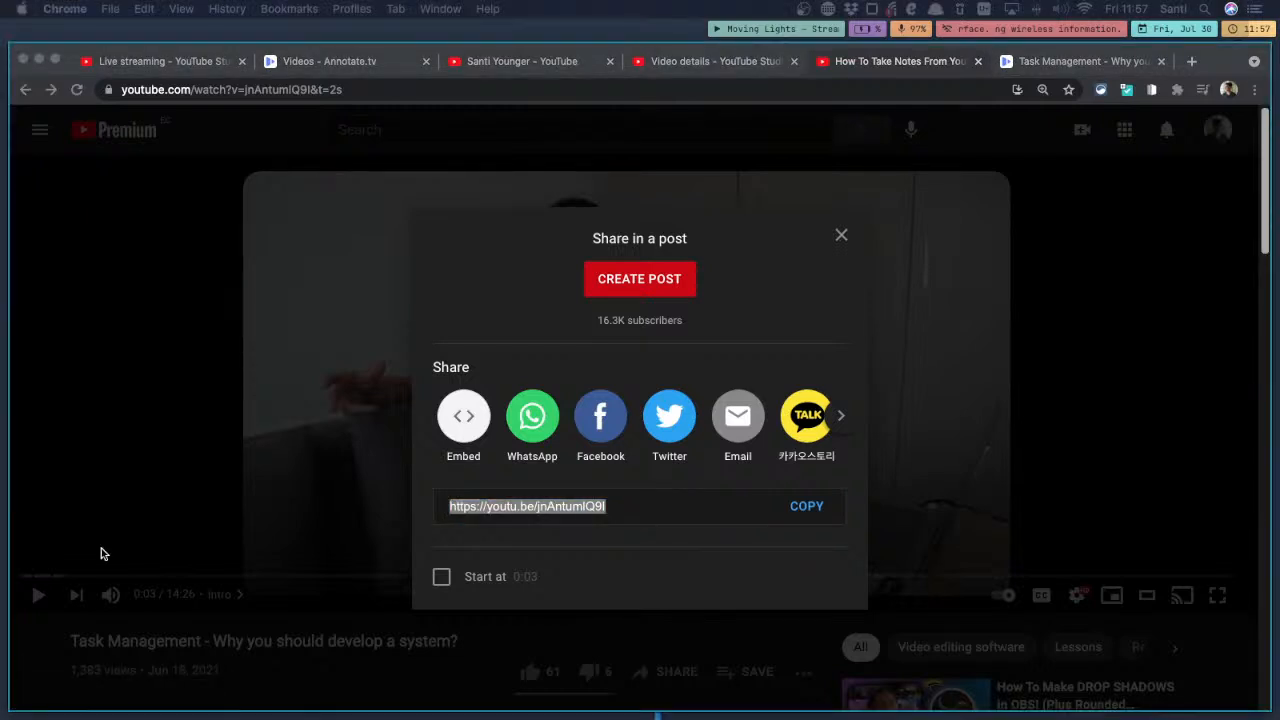
{"action": "left_click", "coordinate": [320, 632]}
{"action": "left_click_drag", "start_coordinate": [486, 646], "coordinate": [8, 641]}
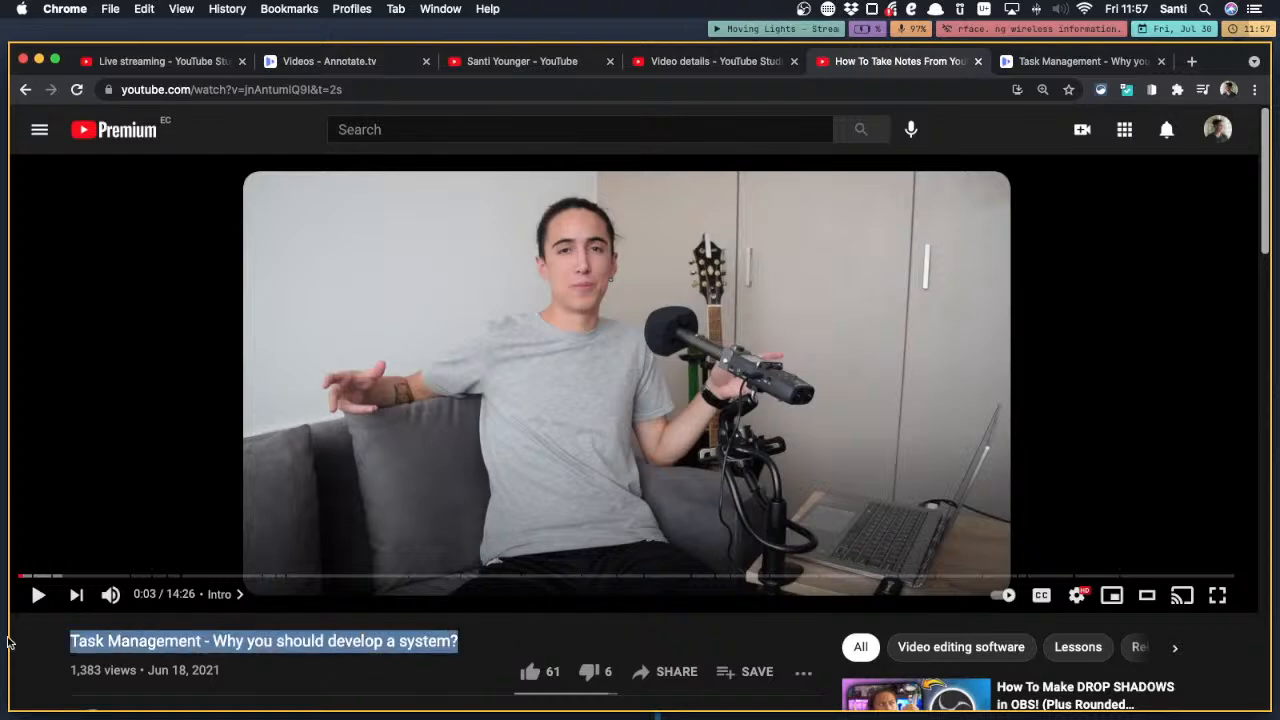
{"action": "left_click", "coordinate": [322, 614]}
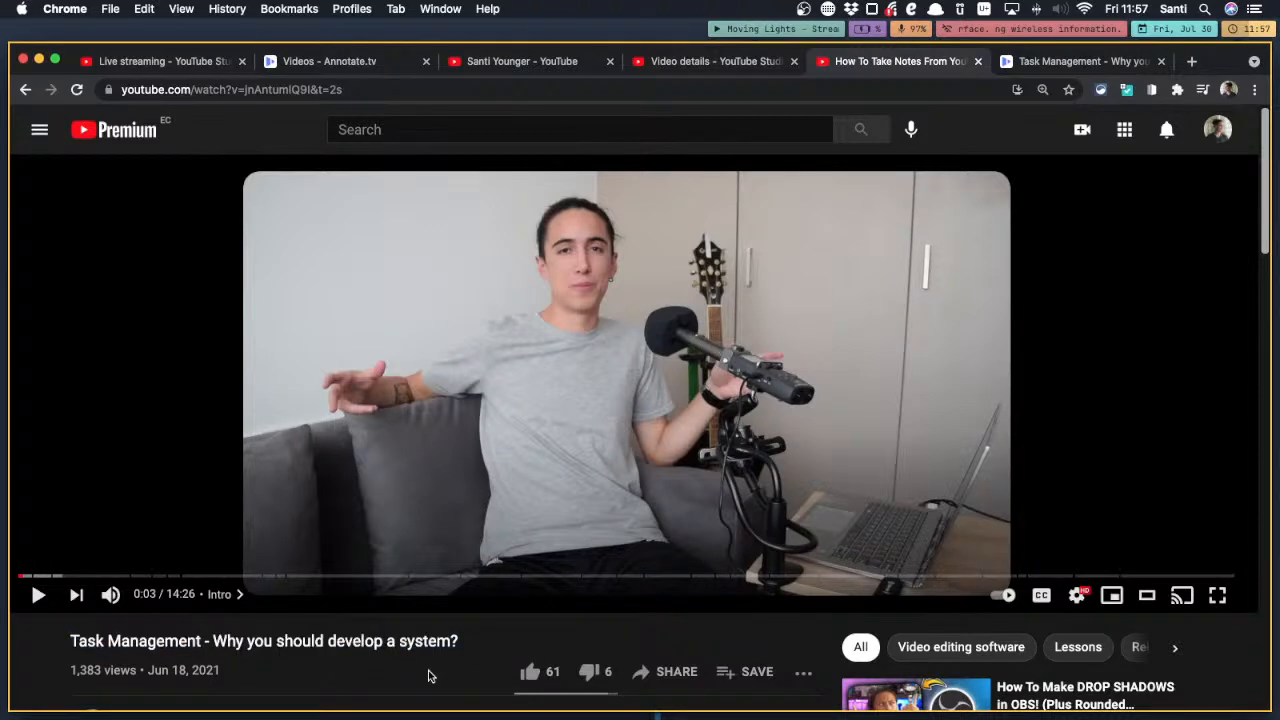
Expand the video description and select the 10% discount text and the Annotate.tv affiliate link for sharing
{"action": "scroll", "coordinate": [428, 676], "scroll_direction": "down", "scroll_amount": 3}
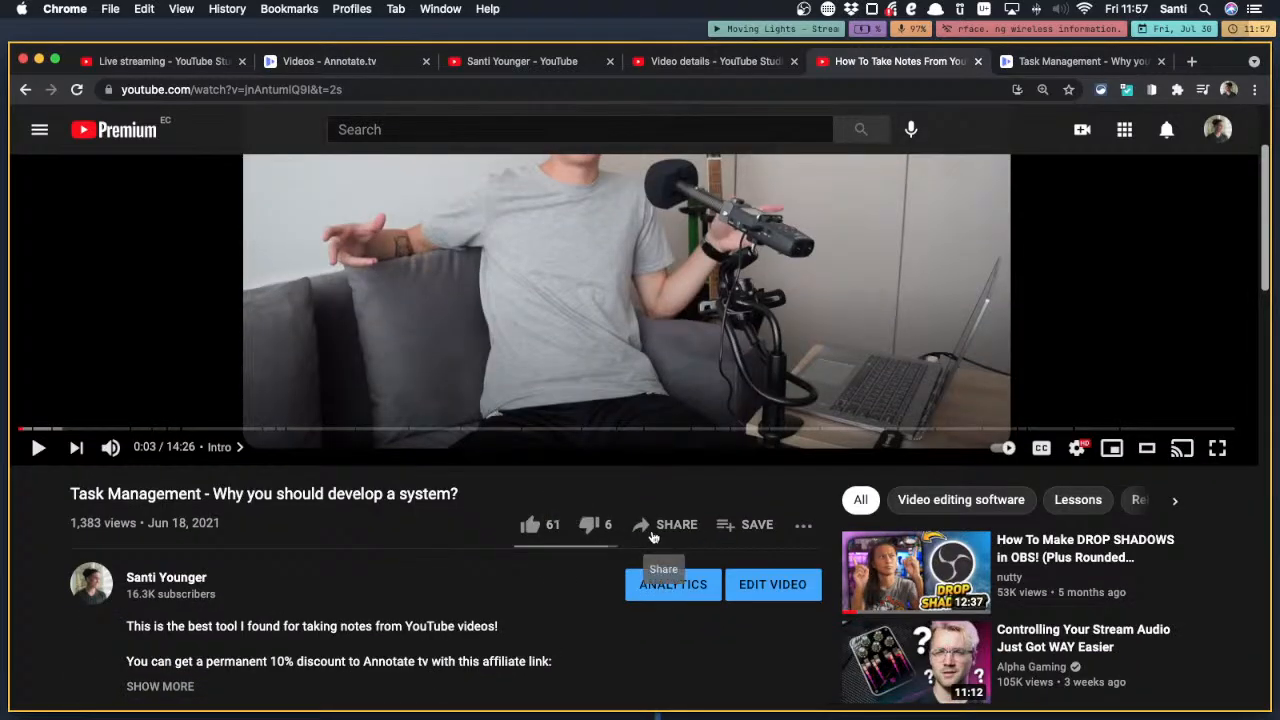
{"action": "scroll", "coordinate": [334, 603], "scroll_direction": "down", "scroll_amount": 3}
{"action": "left_click", "coordinate": [156, 550]}
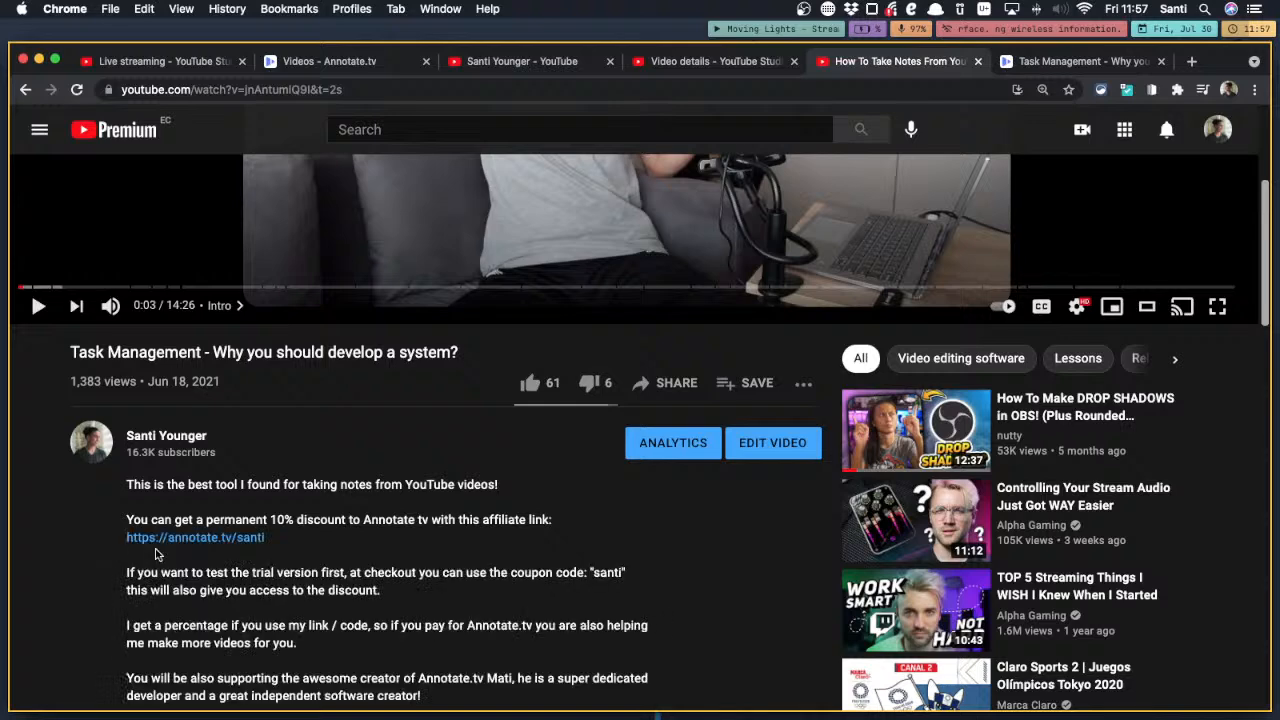
{"action": "left_click_drag", "start_coordinate": [300, 557], "coordinate": [105, 521]}
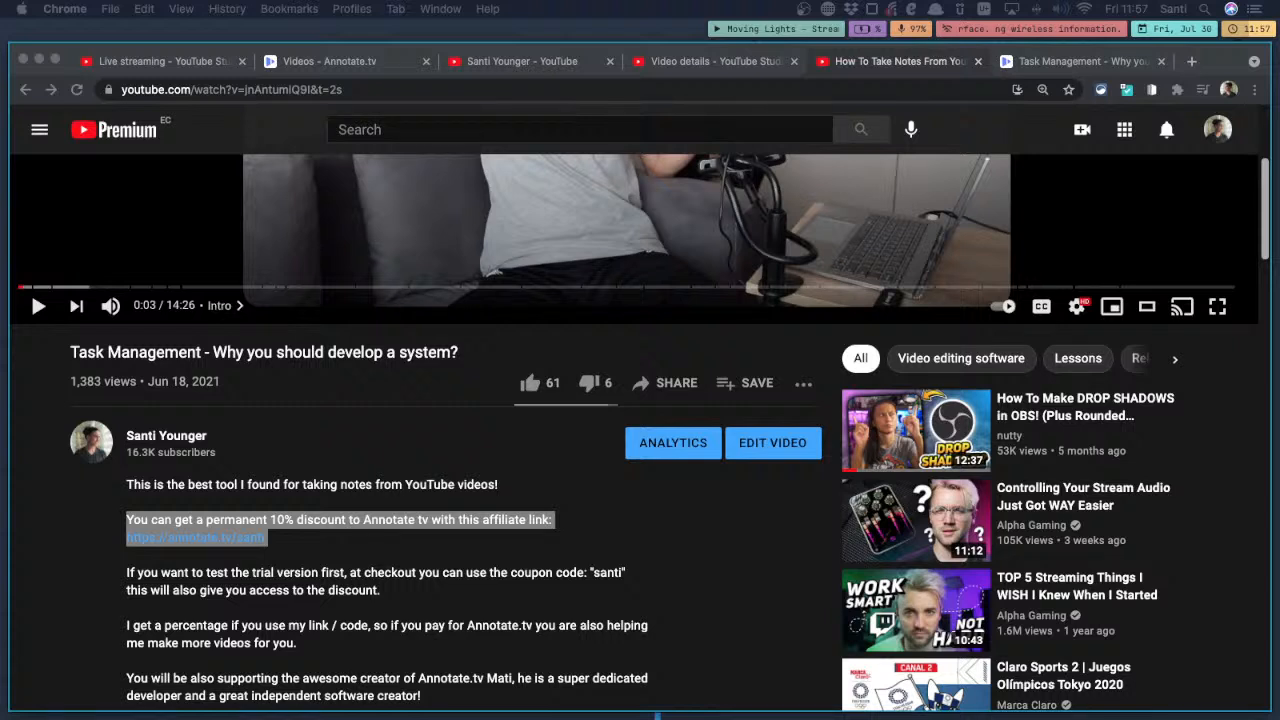
{"action": "left_click", "coordinate": [408, 563]}
{"action": "left_click", "coordinate": [366, 546]}
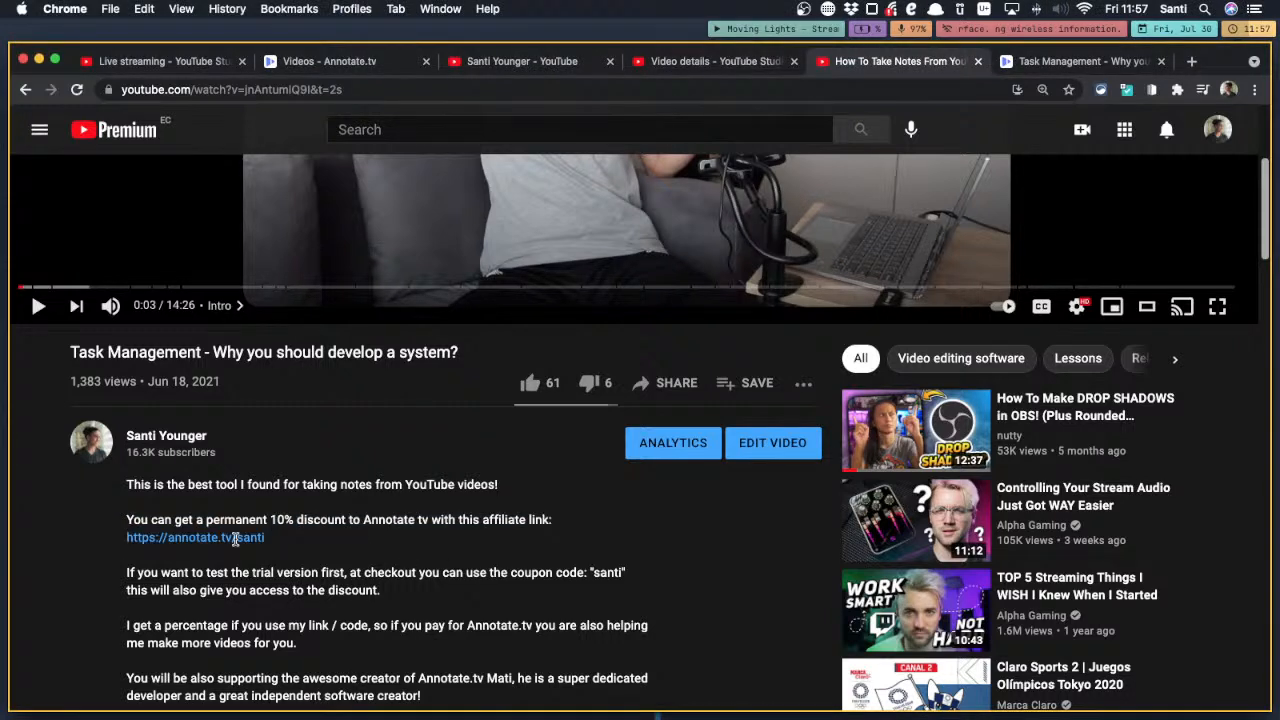
{"action": "left_click_drag", "start_coordinate": [235, 540], "coordinate": [134, 530]}
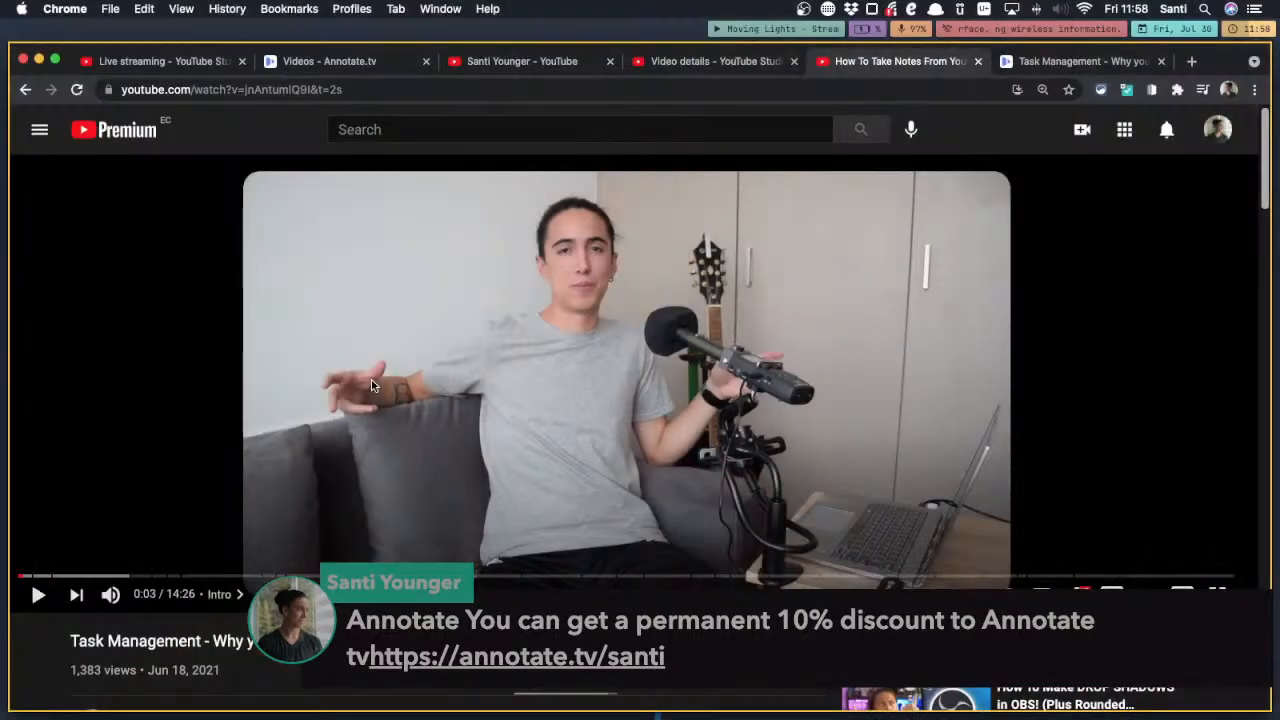
Close the note-taking video's page, return to the Annotate.tv video, and dismiss the suggested videos over the paused player
{"action": "left_click", "coordinate": [977, 61]}
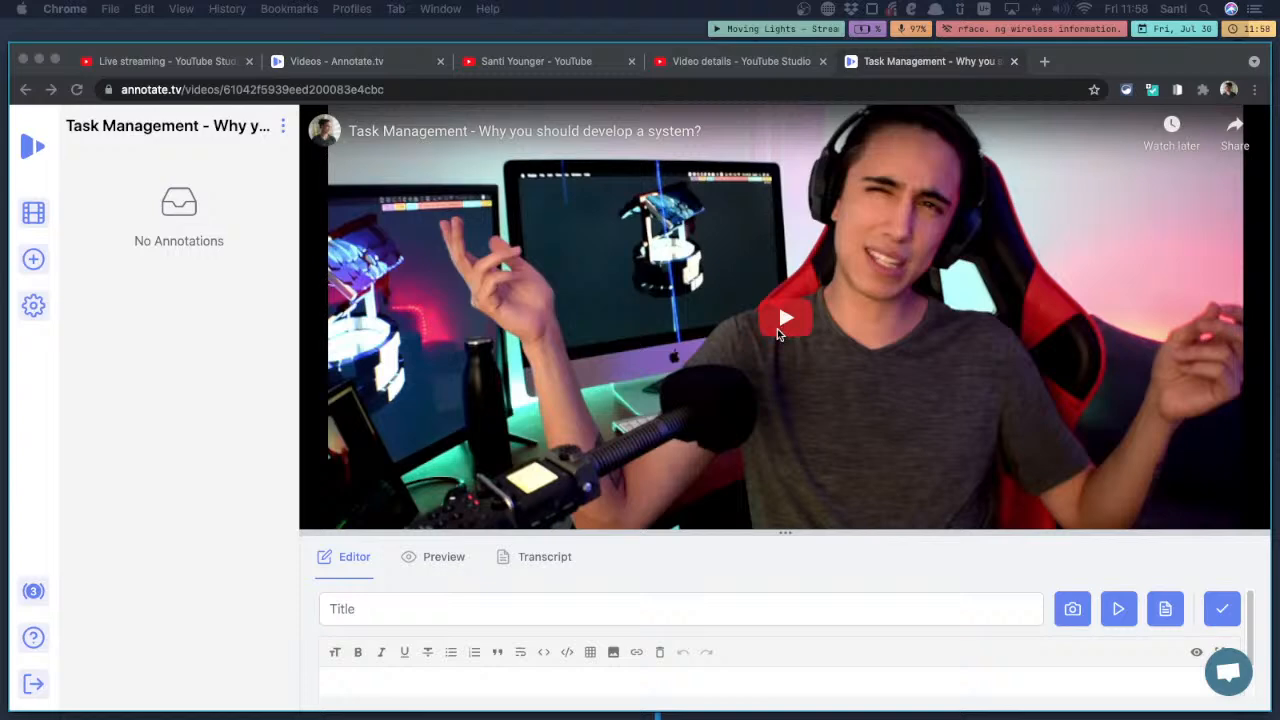
{"action": "left_click", "coordinate": [778, 336]}
{"action": "left_click", "coordinate": [776, 336]}
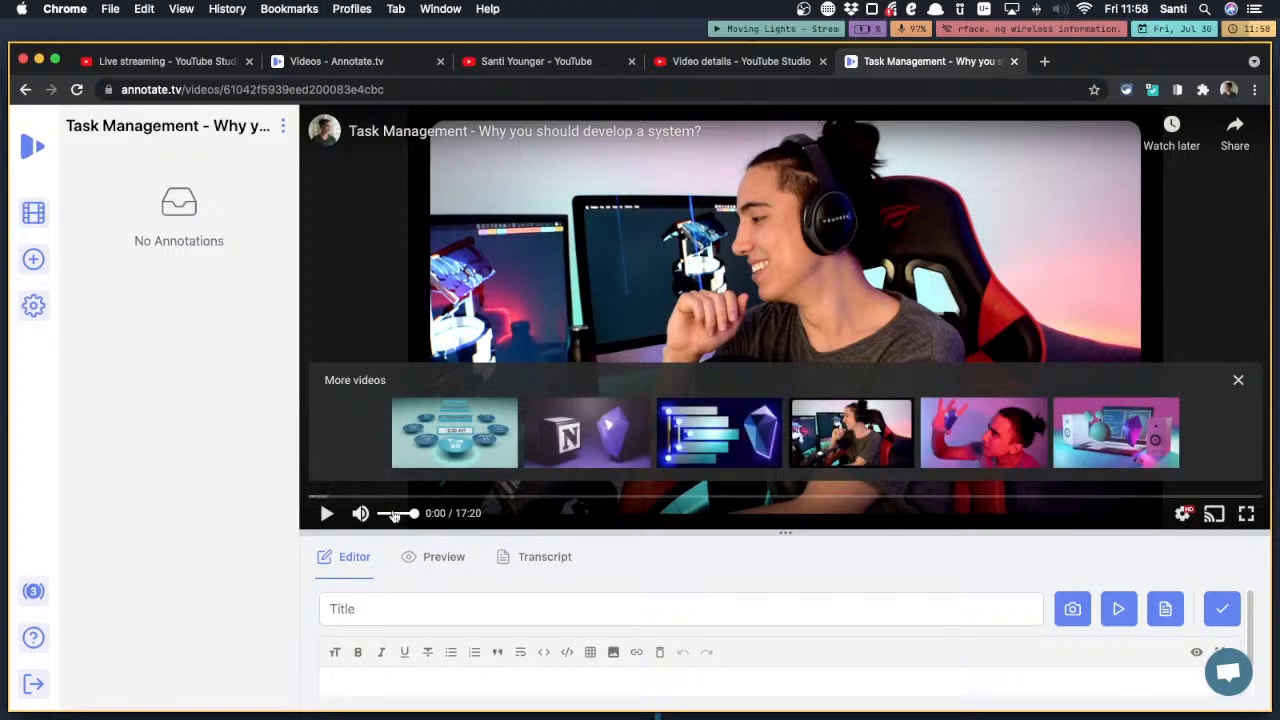
{"action": "left_click", "coordinate": [1239, 381]}
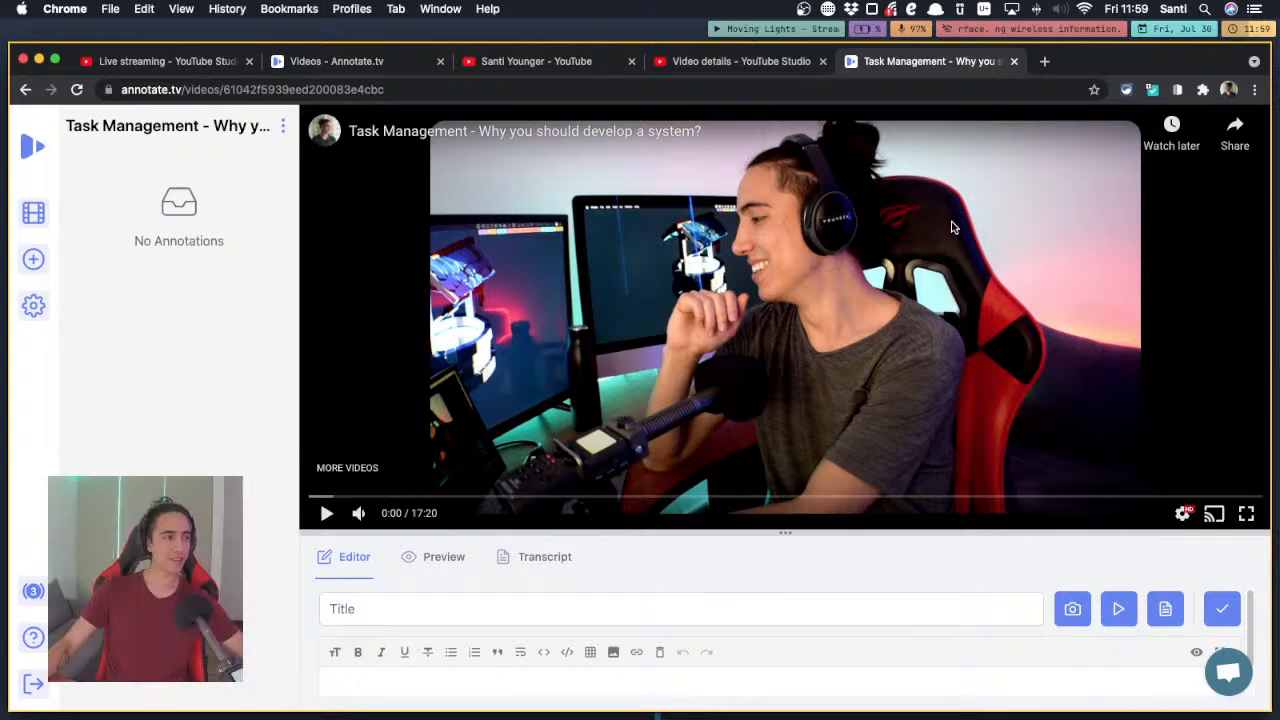
Enable the Dark Reader extension for annotate.tv and close its popup
{"action": "left_click", "coordinate": [1203, 89]}
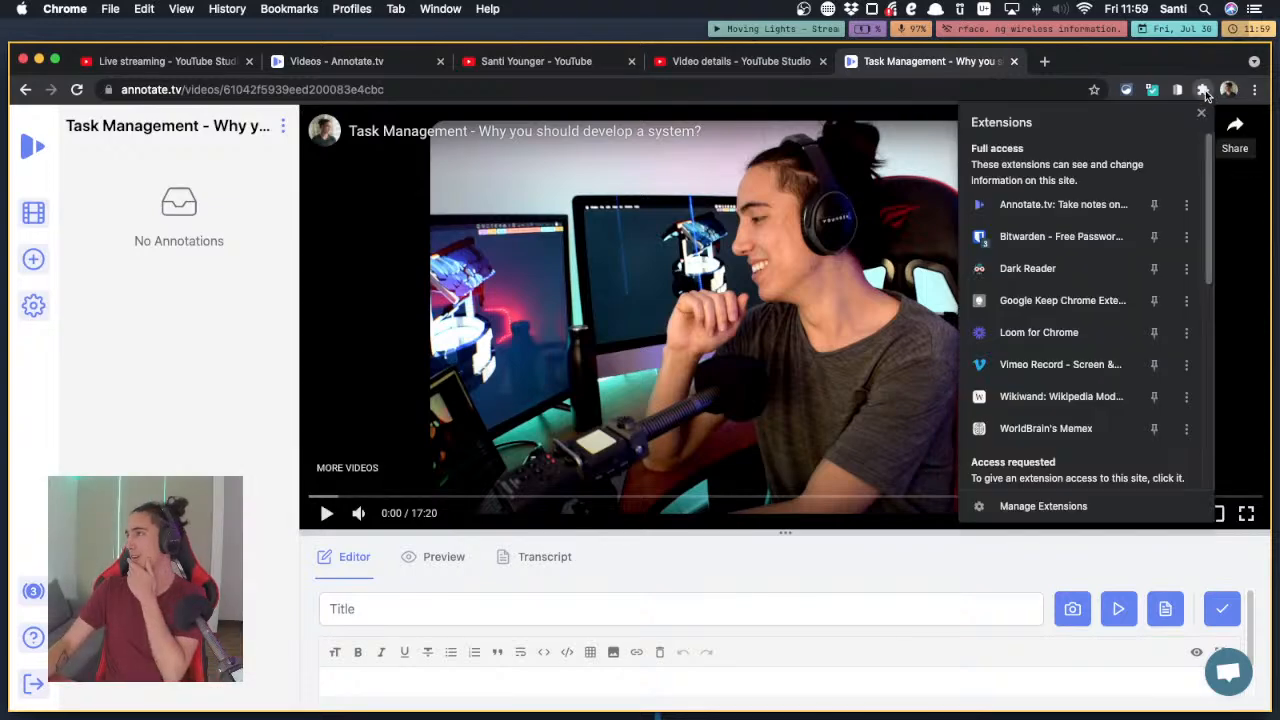
{"action": "left_click", "coordinate": [1013, 266]}
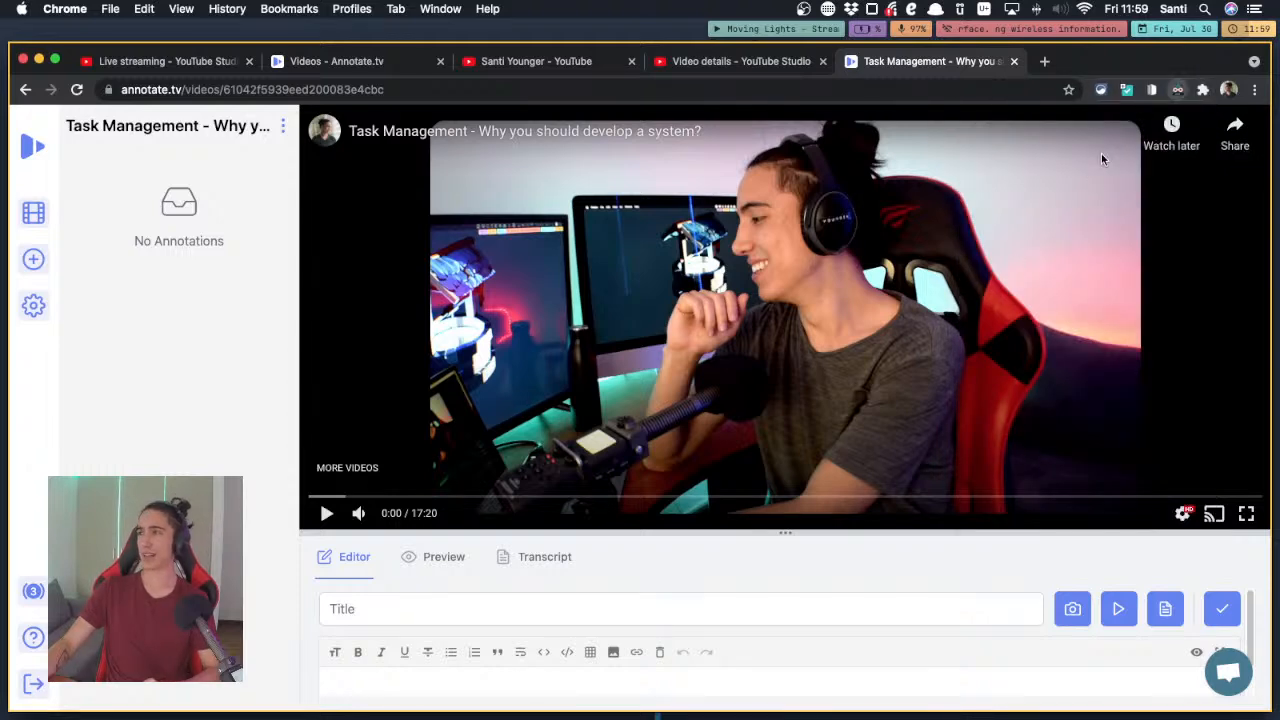
{"action": "left_click", "coordinate": [1178, 89]}
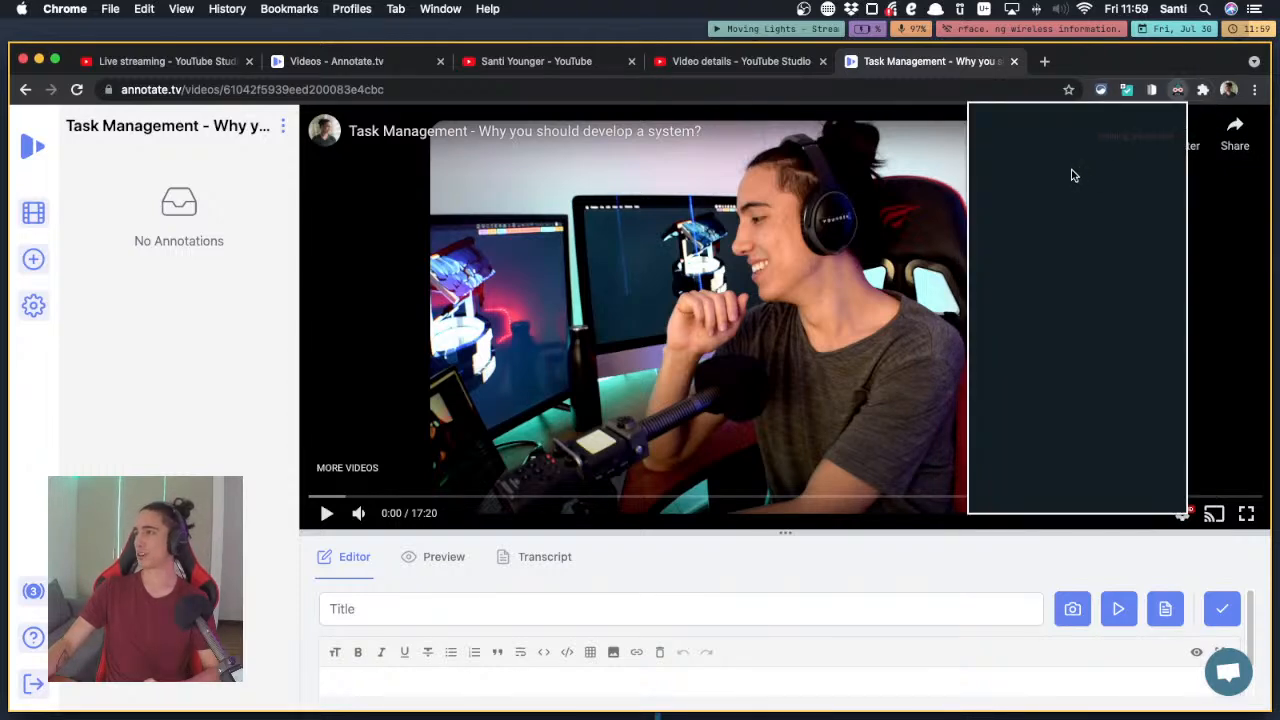
{"action": "left_click", "coordinate": [1040, 197]}
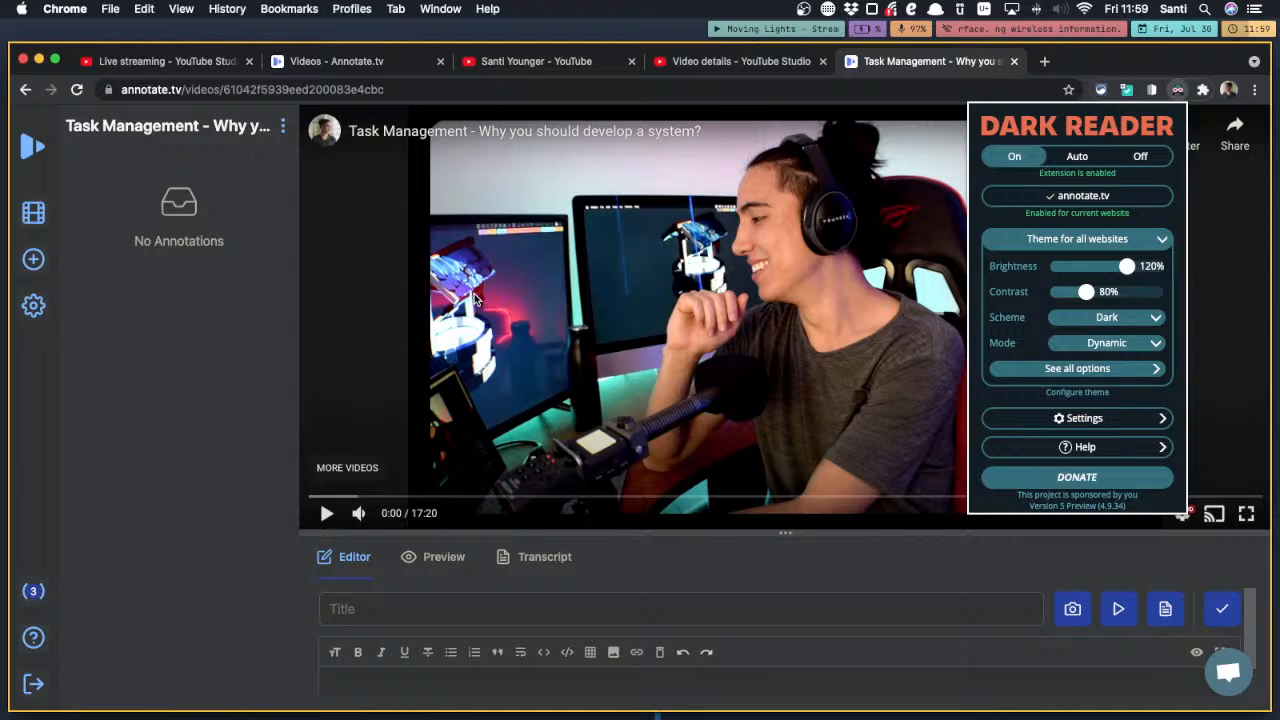
{"action": "left_click", "coordinate": [245, 366]}
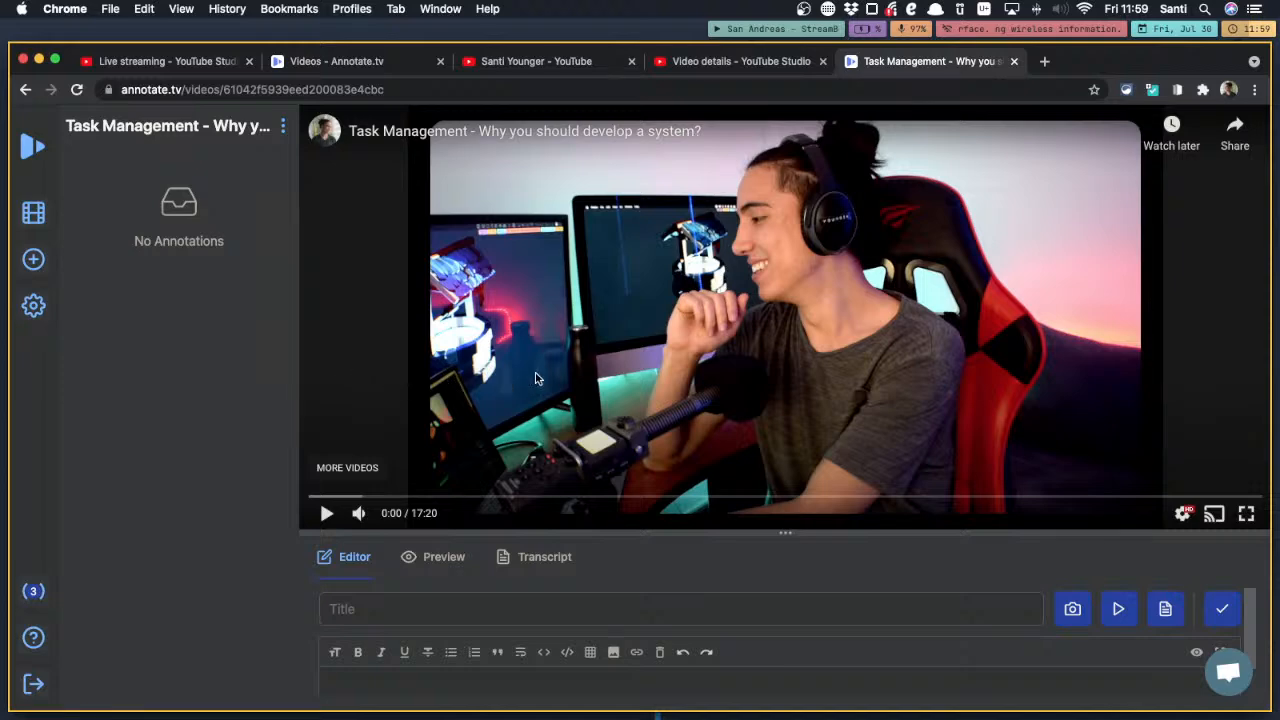
Rewind the video to 0:00, save an annotation titled "Intro" at 00:00, and pause playback
{"action": "left_click", "coordinate": [671, 349]}
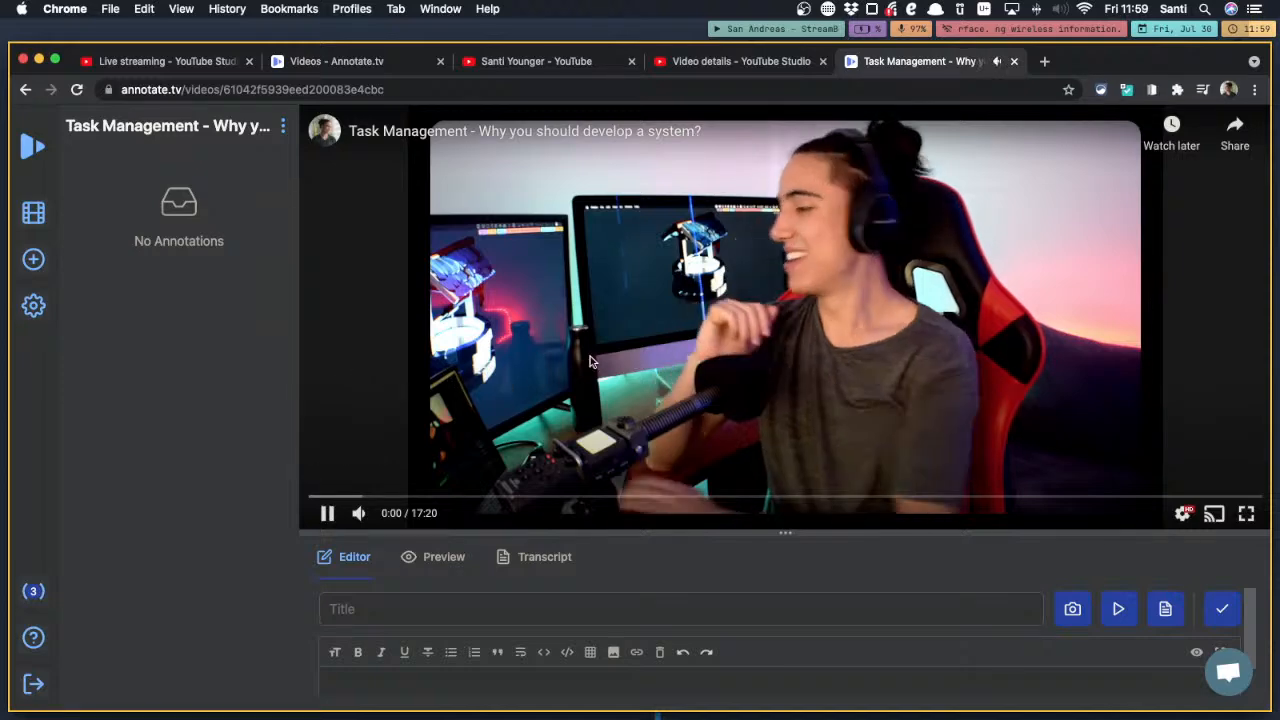
{"action": "left_click", "coordinate": [745, 34]}
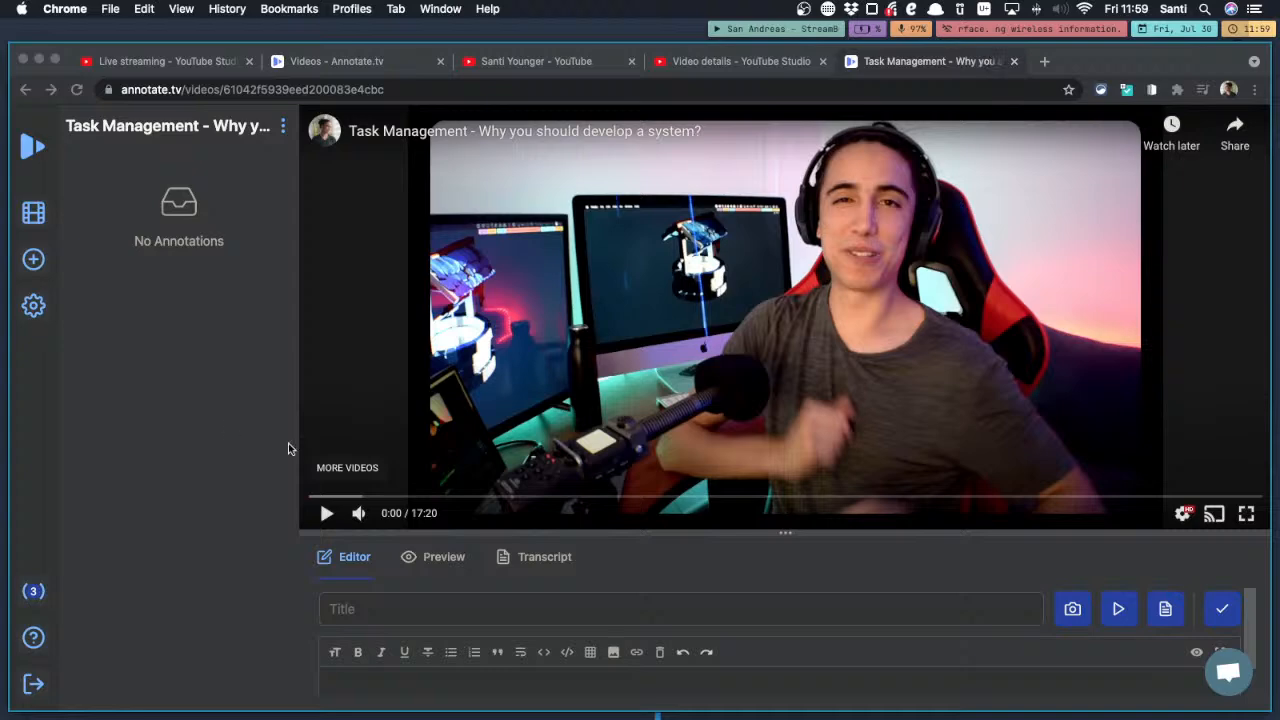
{"action": "left_click", "coordinate": [450, 383]}
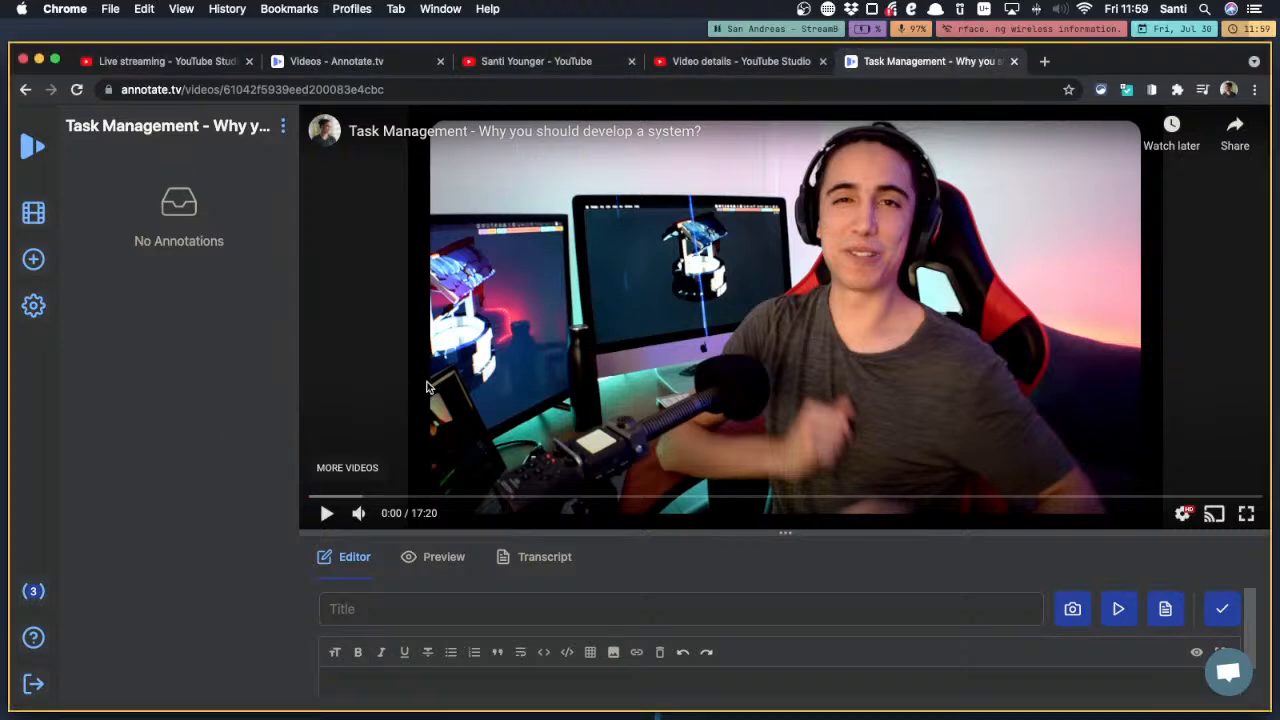
{"action": "left_click", "coordinate": [426, 386]}
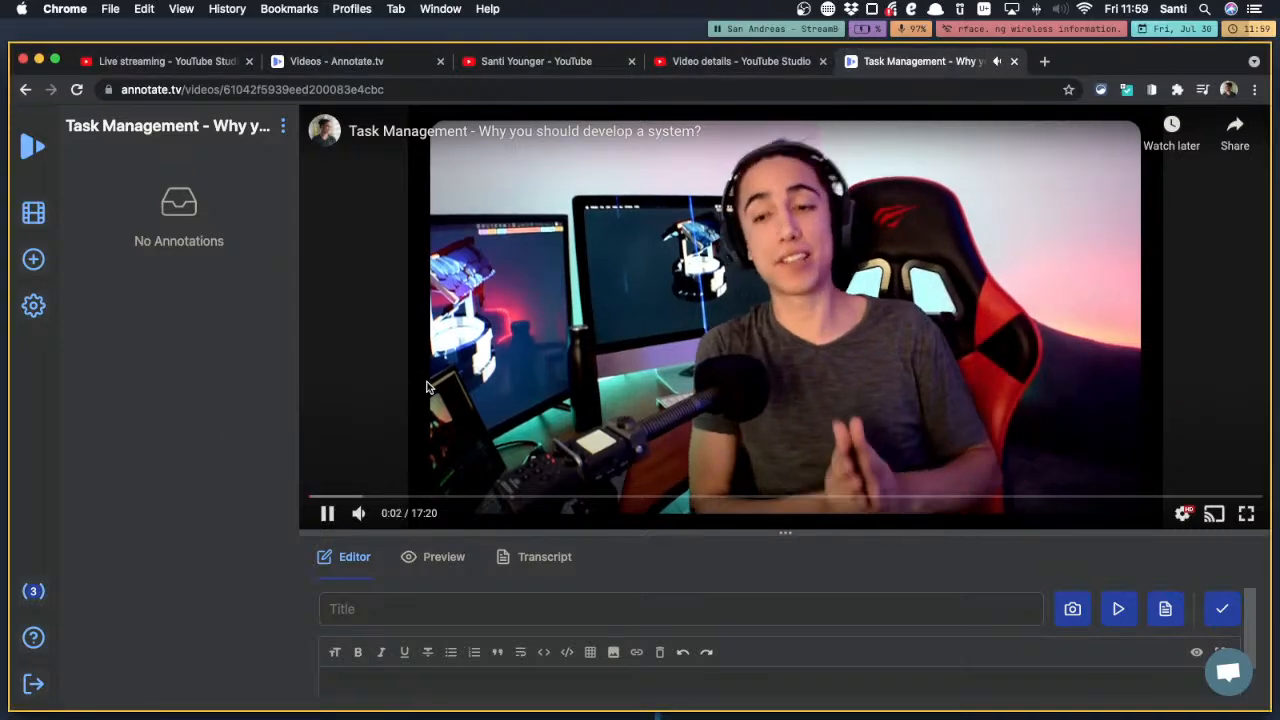
{"action": "left_click", "coordinate": [426, 386]}
{"action": "left_click_drag", "start_coordinate": [318, 498], "coordinate": [272, 504]}
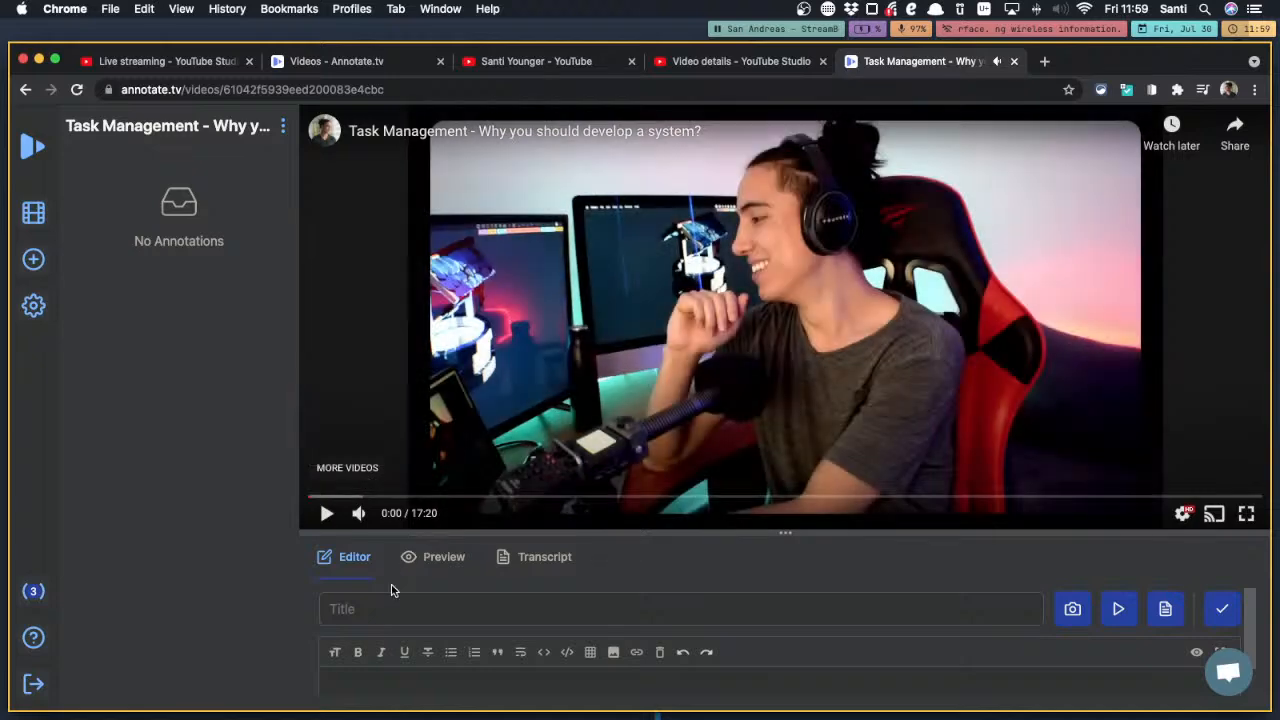
{"action": "type", "text": "Intro"}
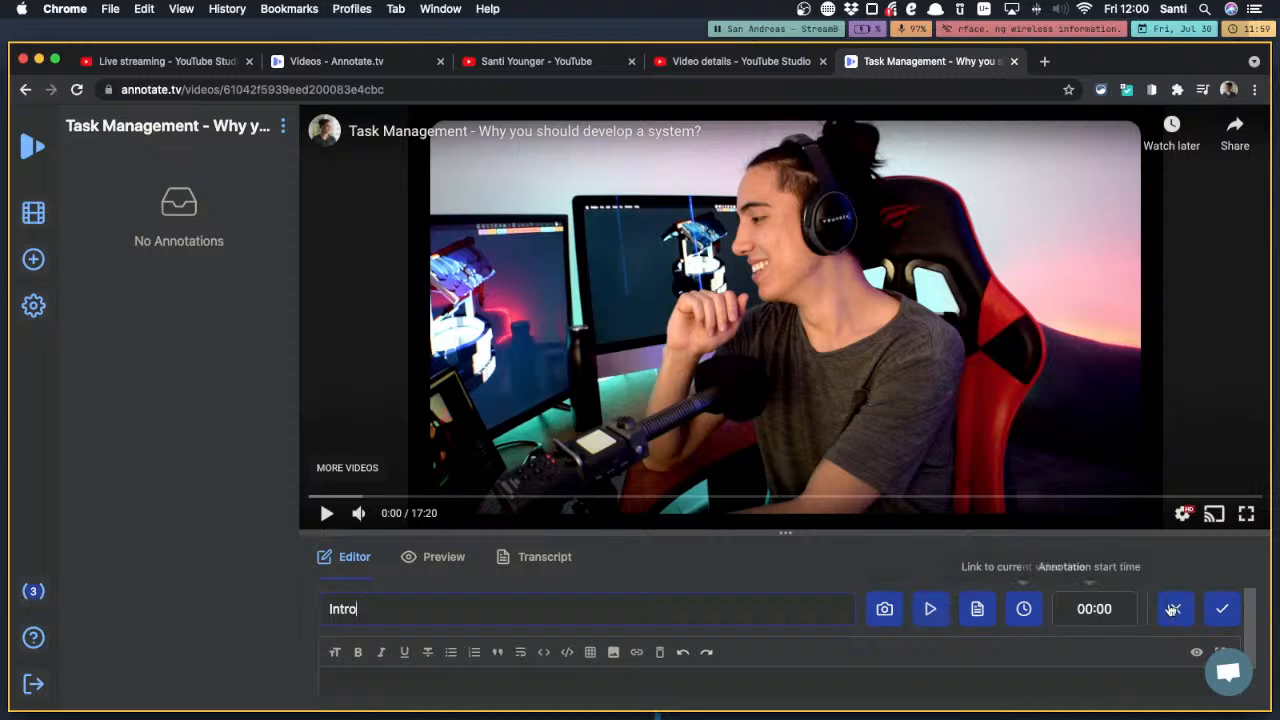
{"action": "left_click", "coordinate": [1220, 612]}
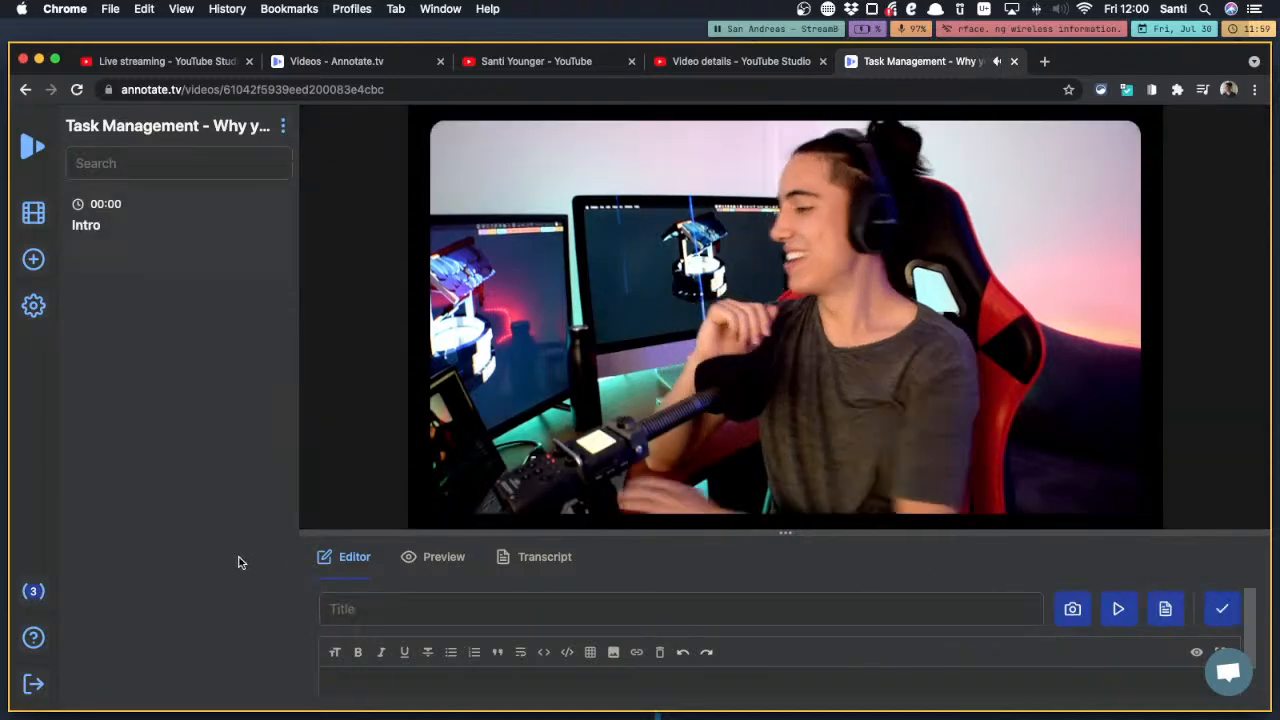
{"action": "left_click", "coordinate": [514, 385]}
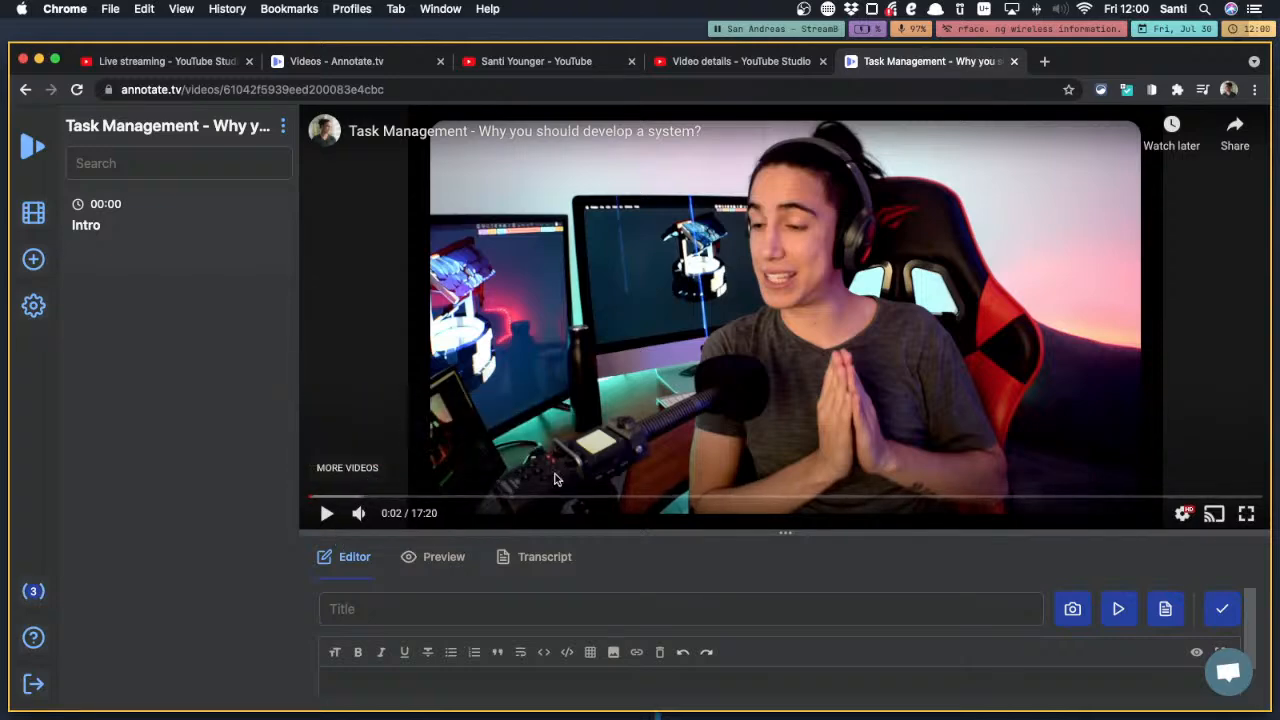
Examine the chapter markers on the channel's "Schedule Zoom Calls 10x Faster" video, and return to the Annotate.tv page
{"action": "left_click", "coordinate": [673, 62]}
{"action": "left_click", "coordinate": [574, 64]}
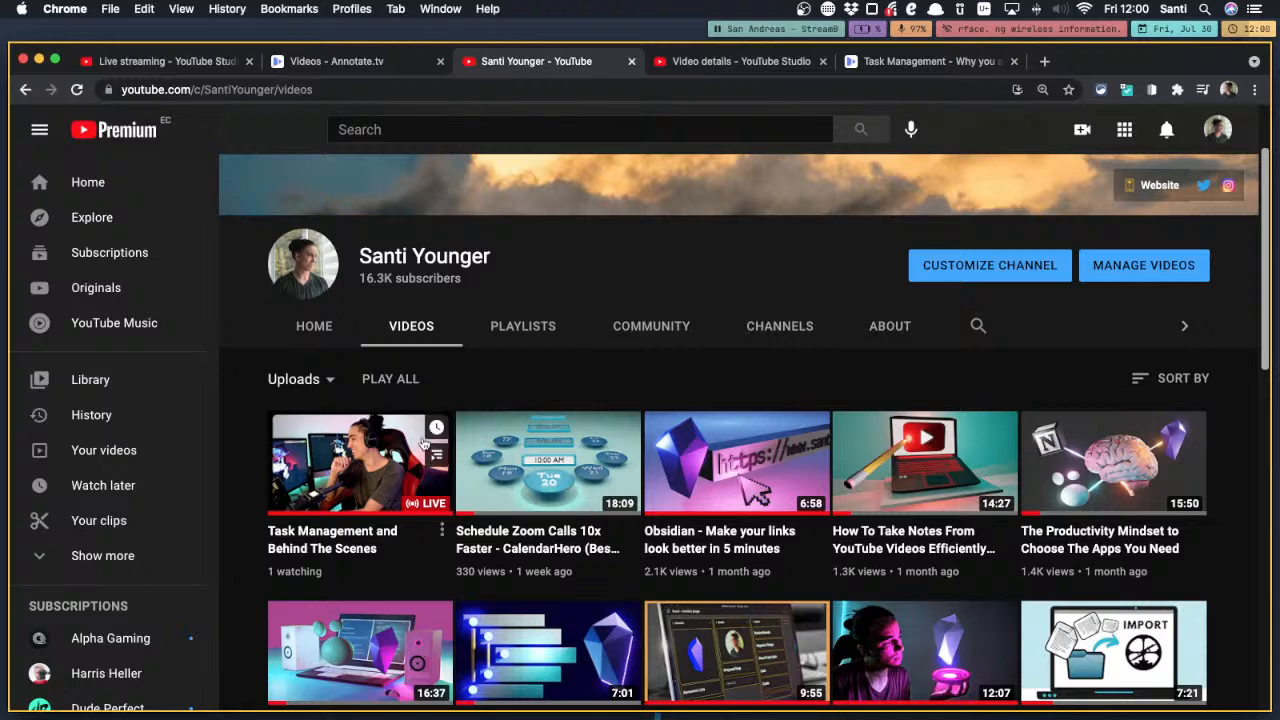
{"action": "left_click", "coordinate": [553, 480]}
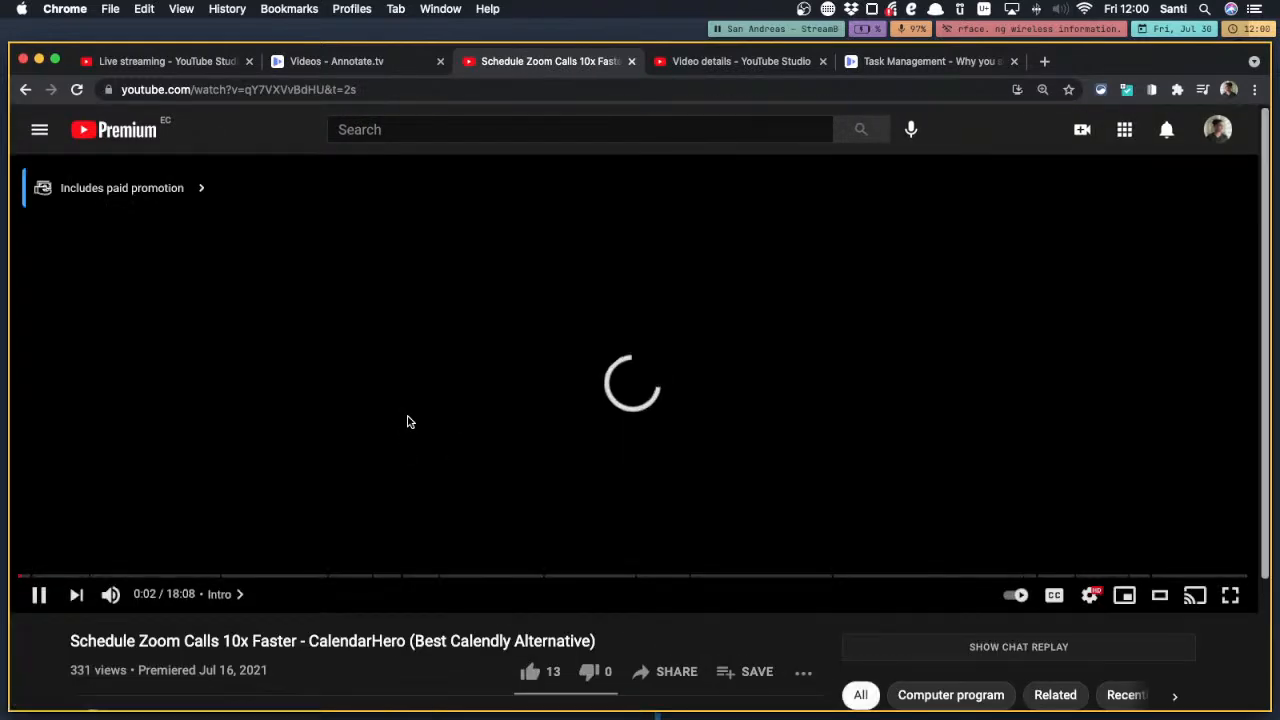
{"action": "left_click", "coordinate": [256, 536]}
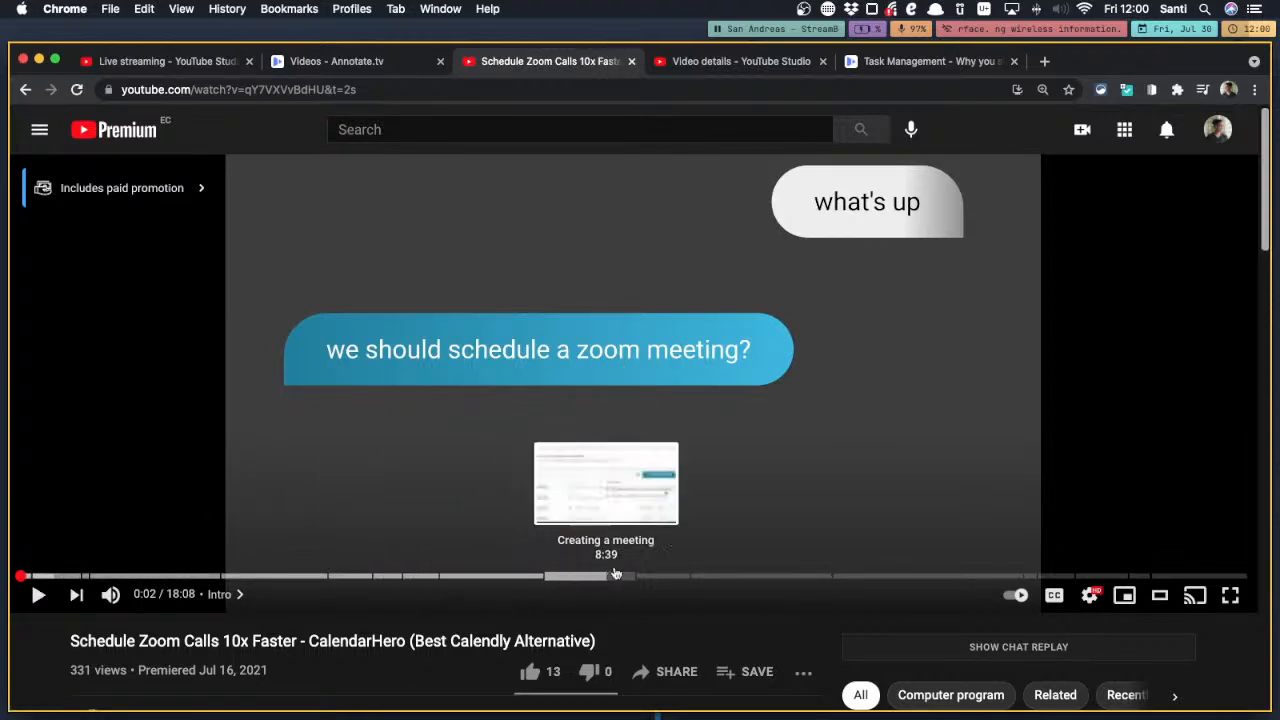
{"action": "left_click", "coordinate": [895, 62]}
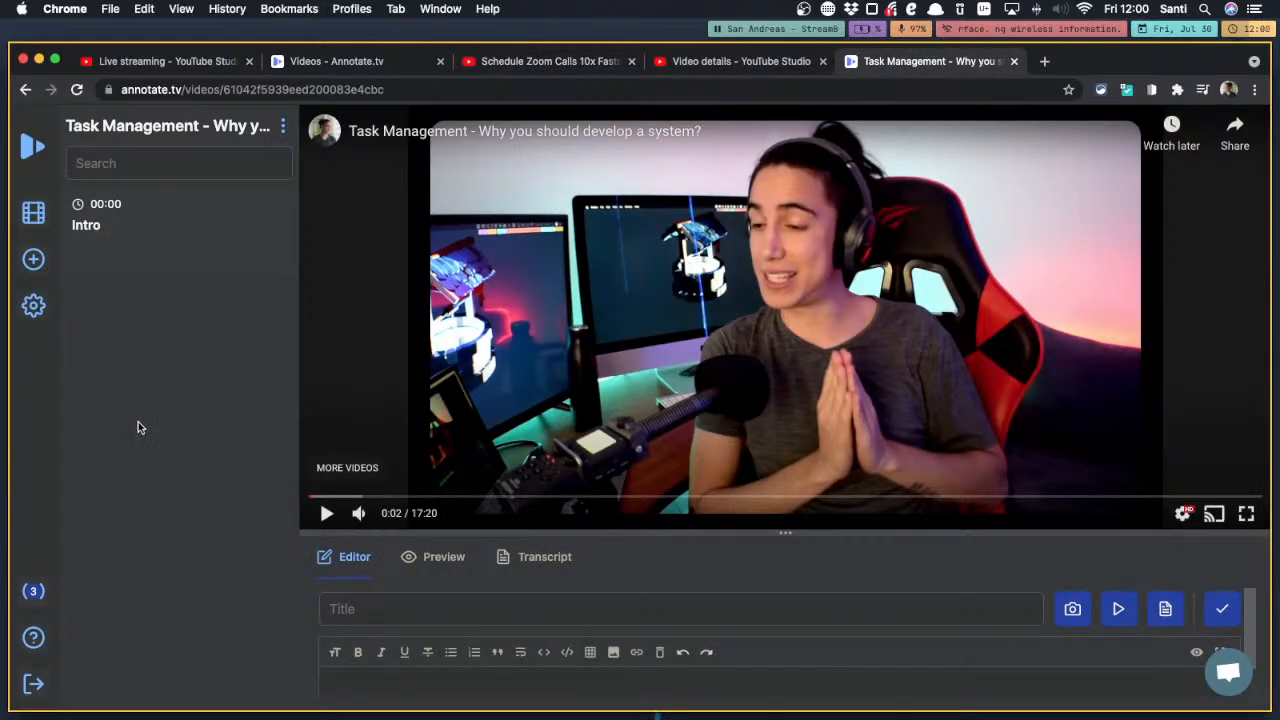
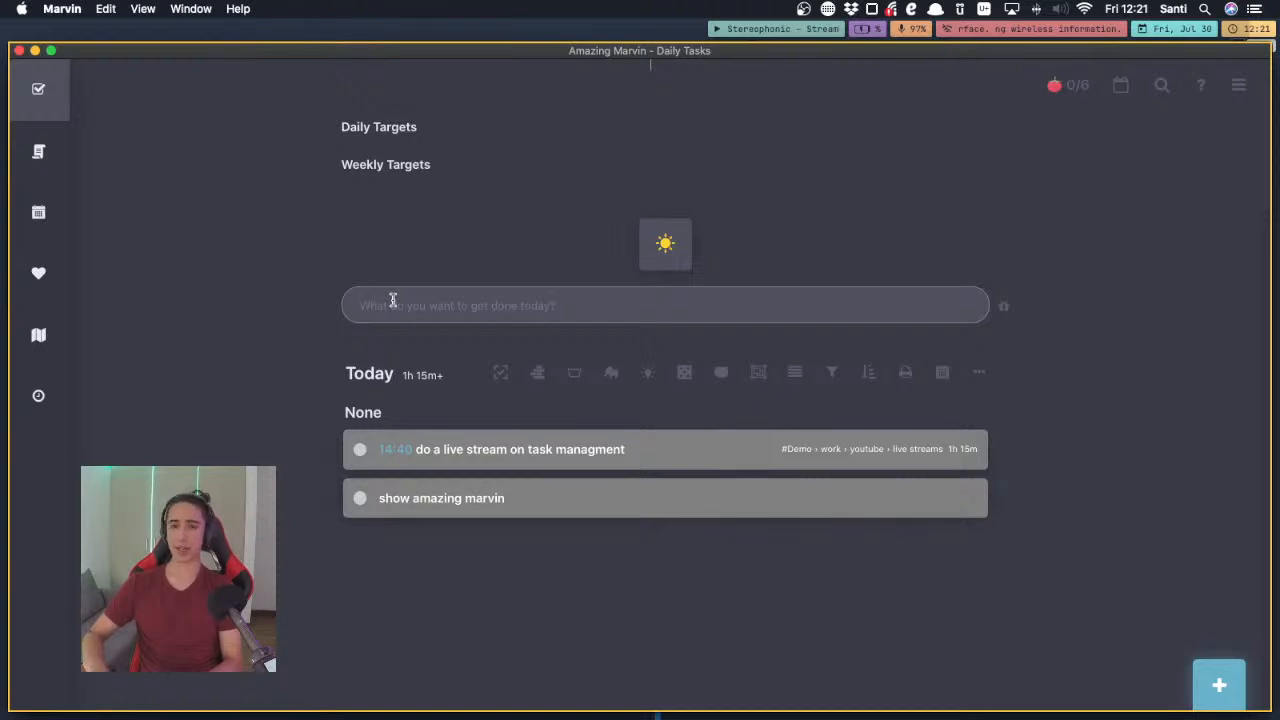
Add the tasks "wash the car" and "buy a car" to today's list in Amazing Marvin
{"action": "type", "text": "wash the car"}
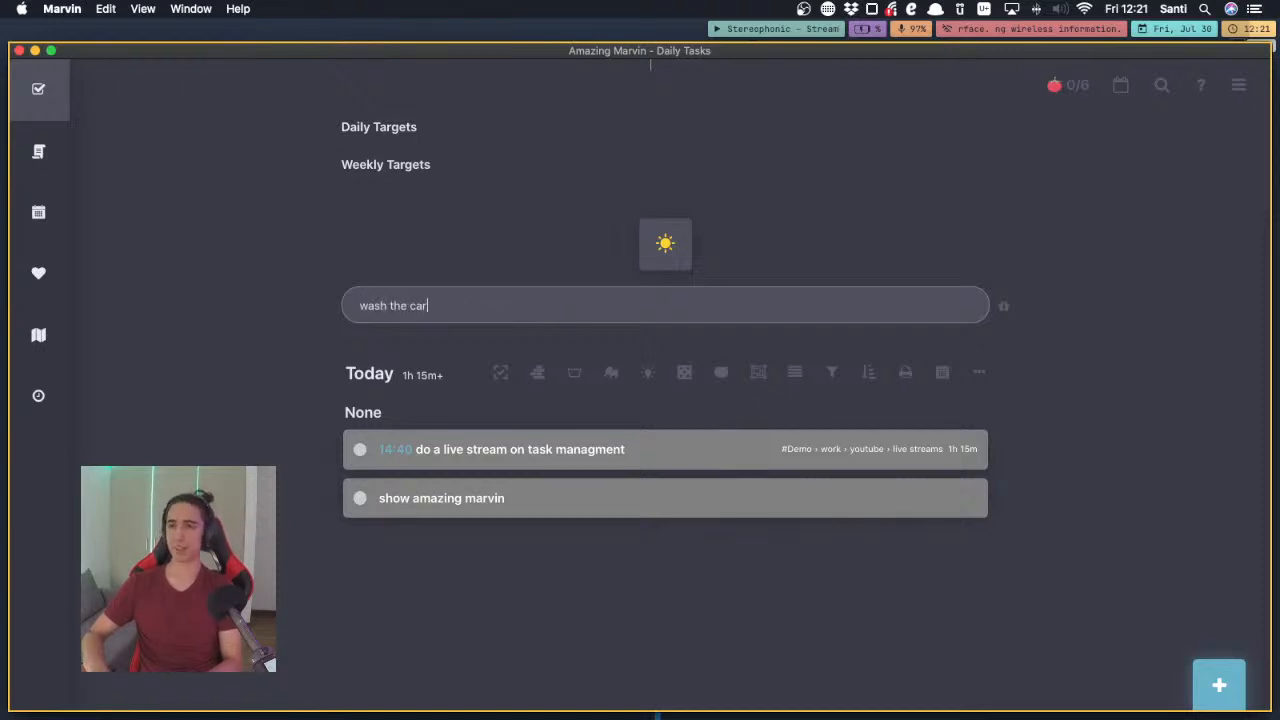
{"action": "key", "text": "Return"}
{"action": "type", "text": "buy"}
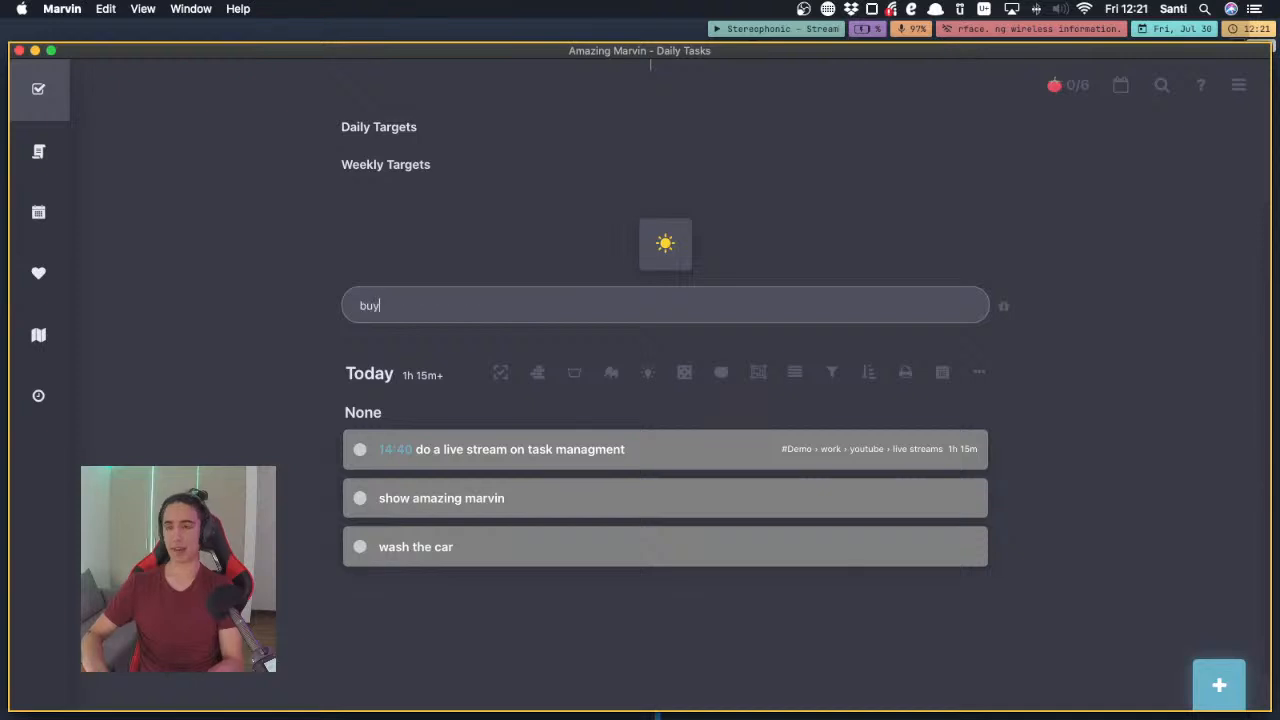
{"action": "type", "text": " a car"}
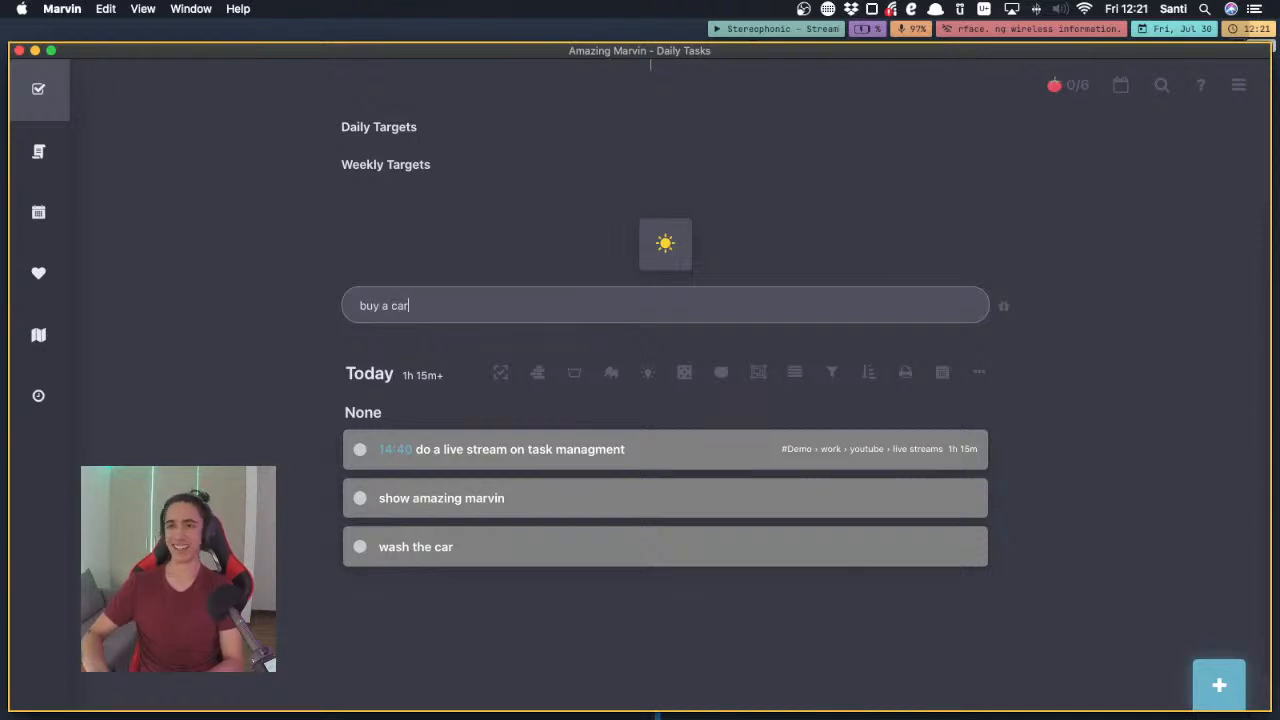
{"action": "key", "text": "Return"}
{"action": "key", "text": "ctrl+Up"}
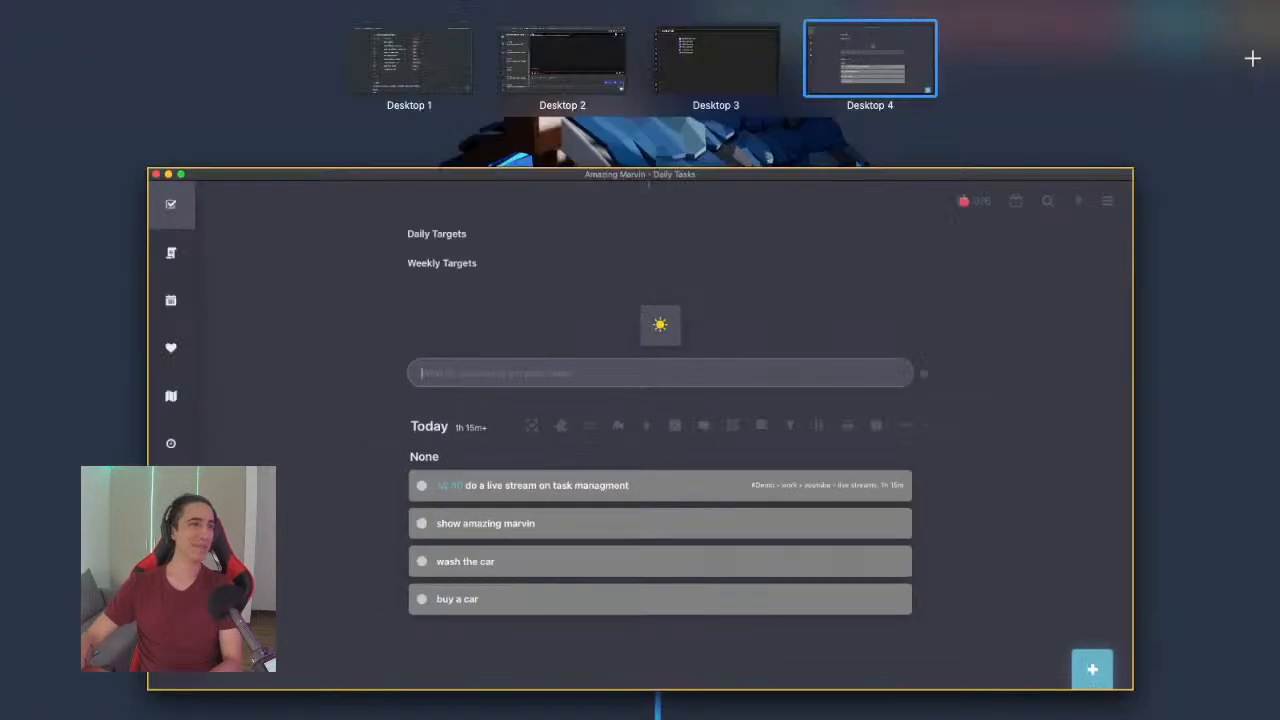
{"action": "key", "text": "ctrl+Up"}
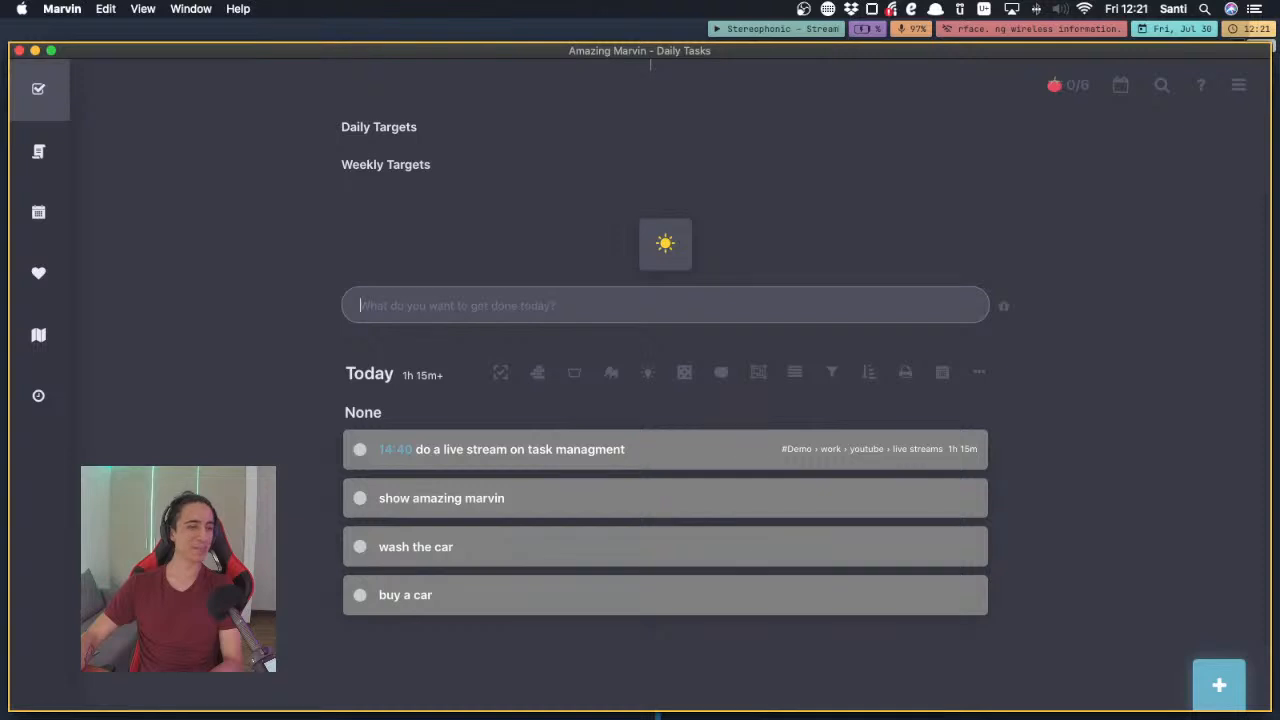
{"action": "key", "text": "super+Tab"}
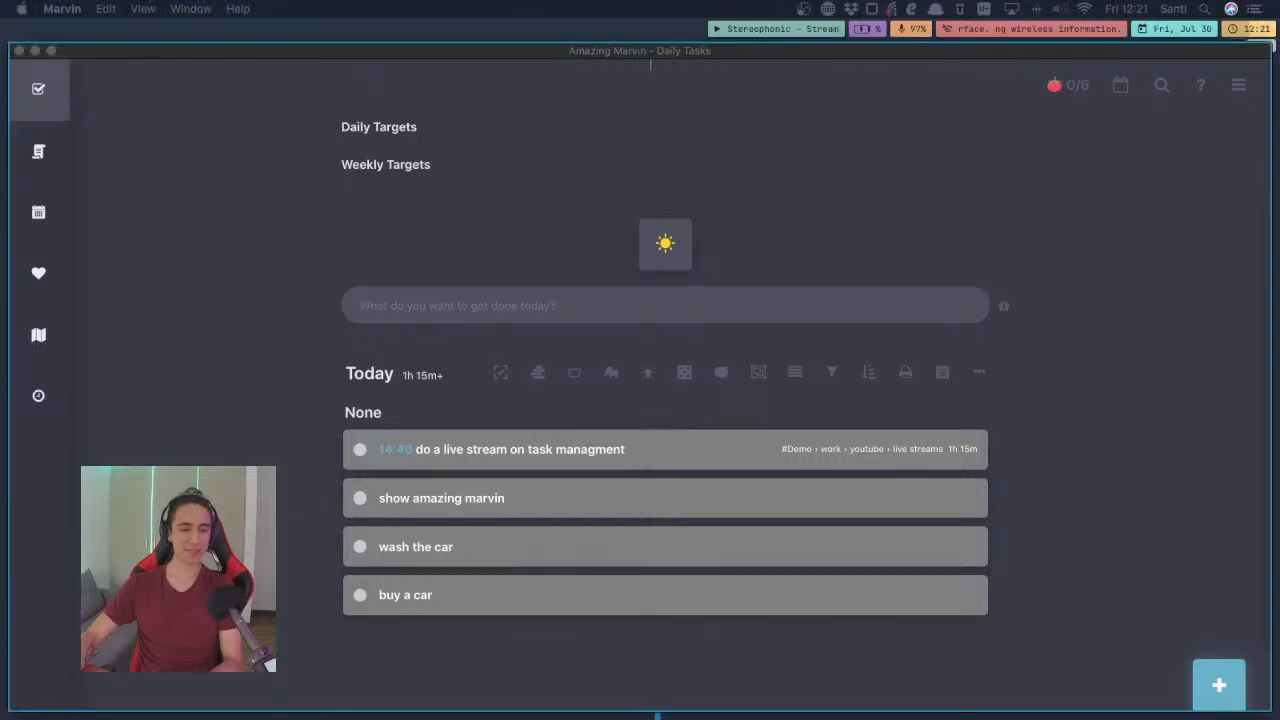
{"action": "key", "text": "ctrl+Up"}
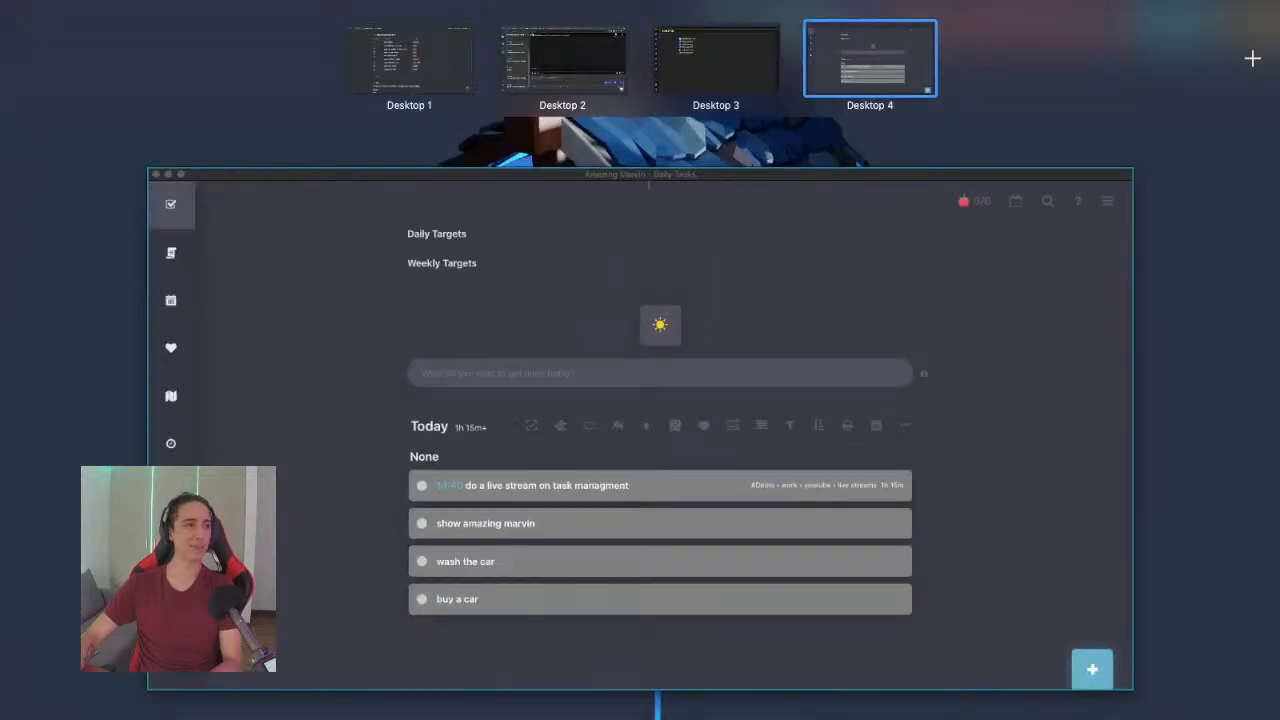
{"action": "key", "text": "ctrl+Up"}
{"action": "left_click", "coordinate": [257, 246]}
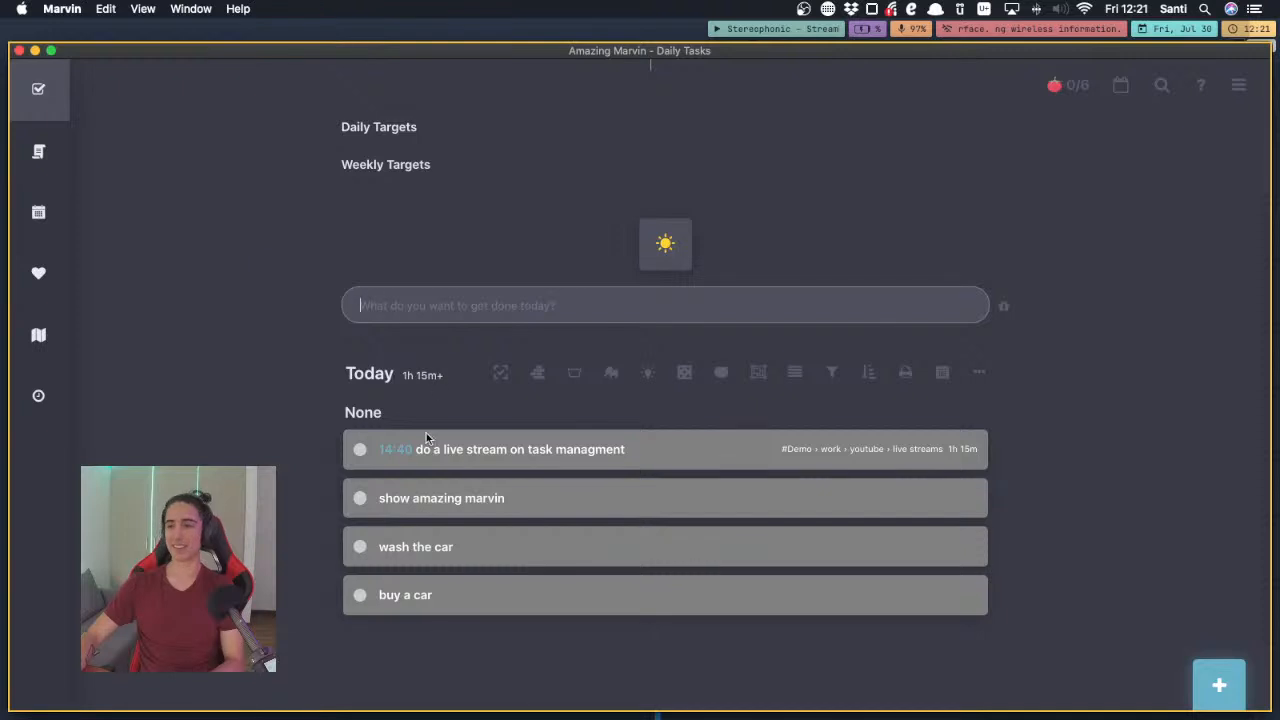
Move "buy a car" above "wash the car" in today's list and mark both tasks as completed
{"action": "left_click_drag", "start_coordinate": [388, 590], "coordinate": [380, 543]}
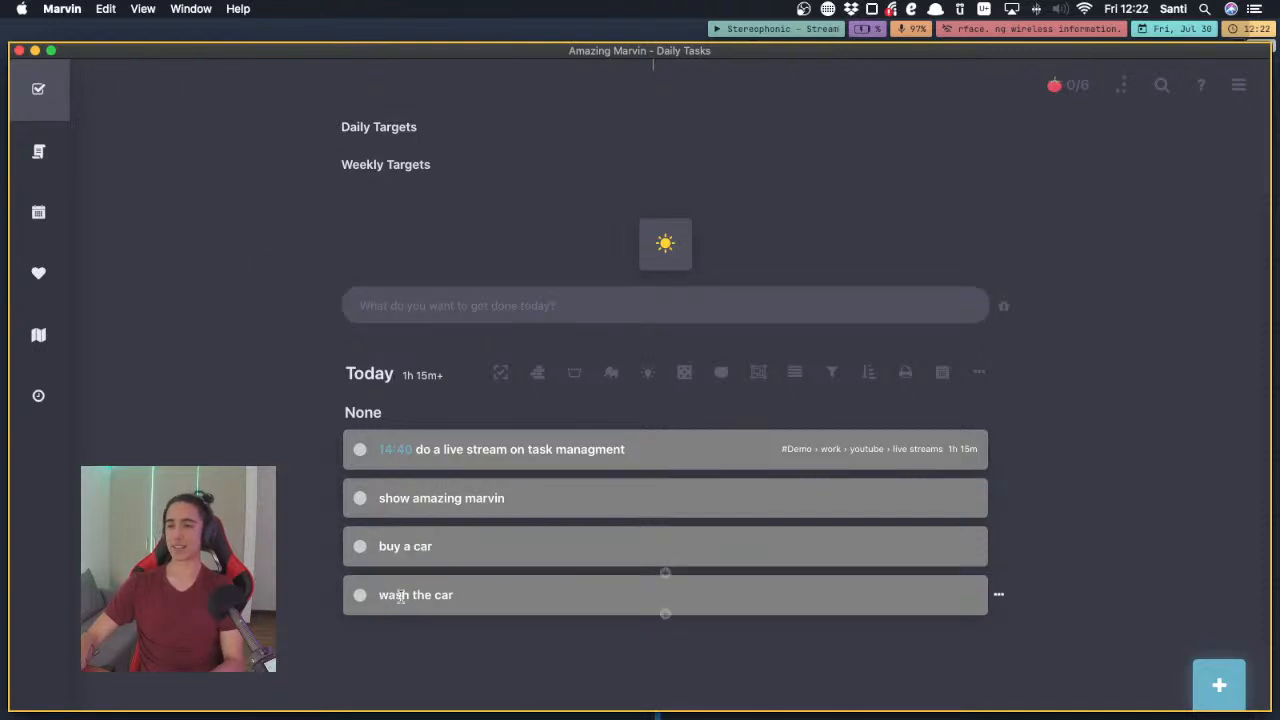
{"action": "left_click", "coordinate": [360, 547]}
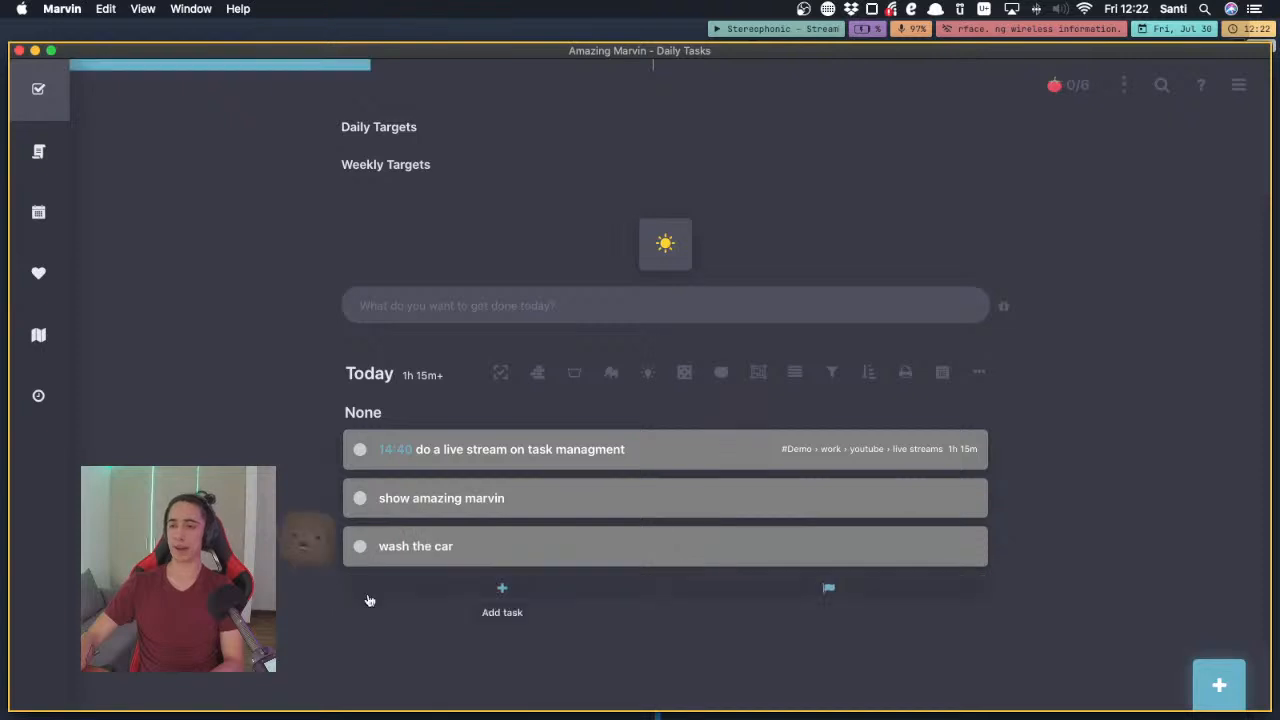
{"action": "left_click", "coordinate": [360, 546]}
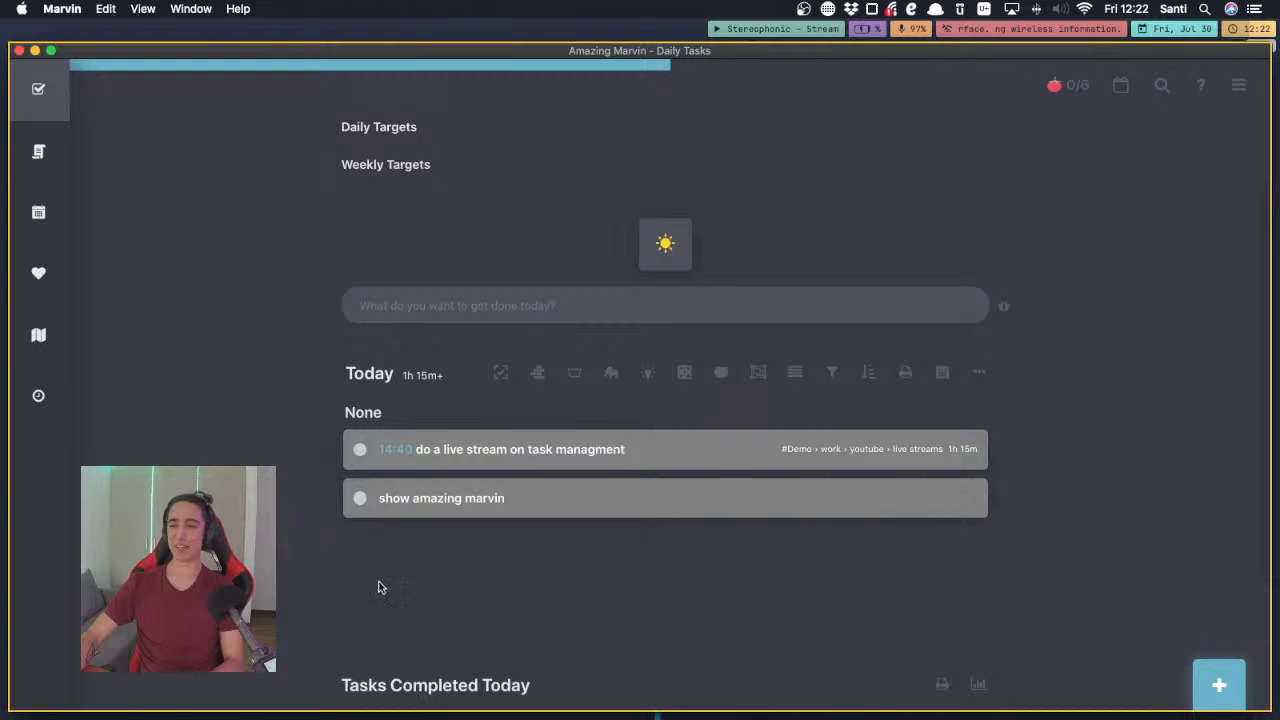
Examine the Demo folder and its work subfolder in the Master List, and close the list
{"action": "mouse_move", "coordinate": [434, 540]}
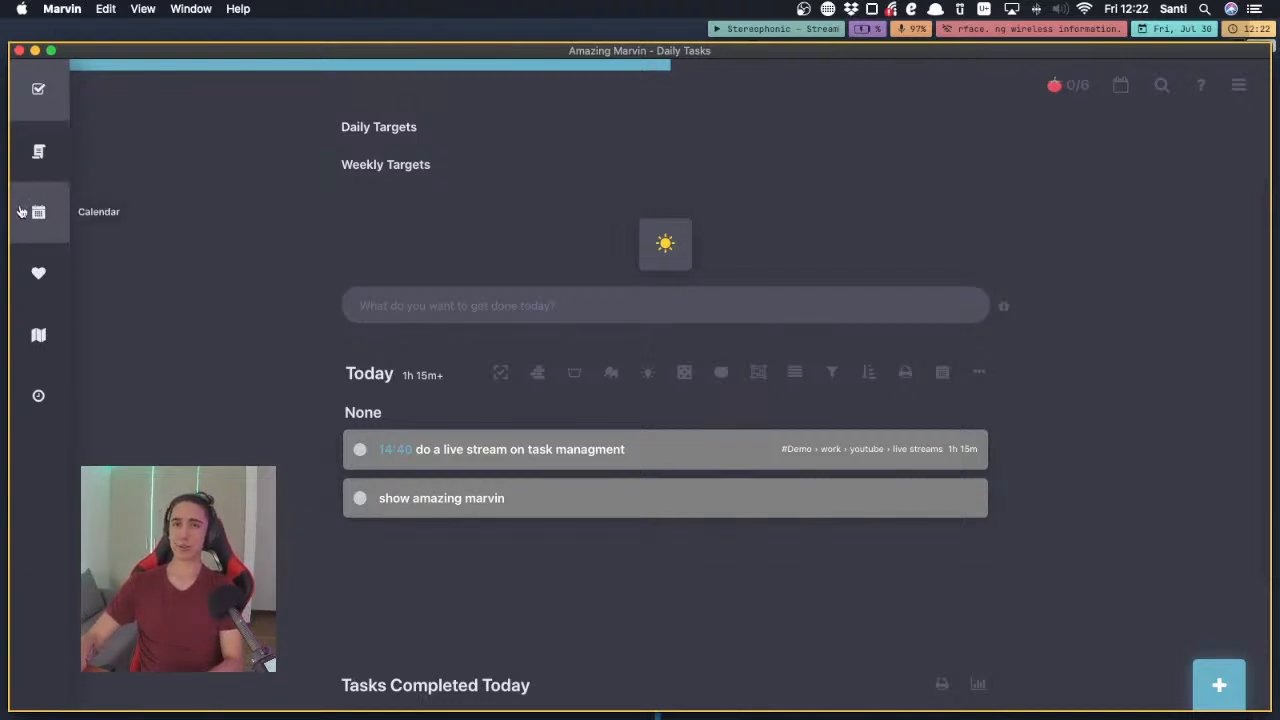
{"action": "left_click", "coordinate": [29, 172]}
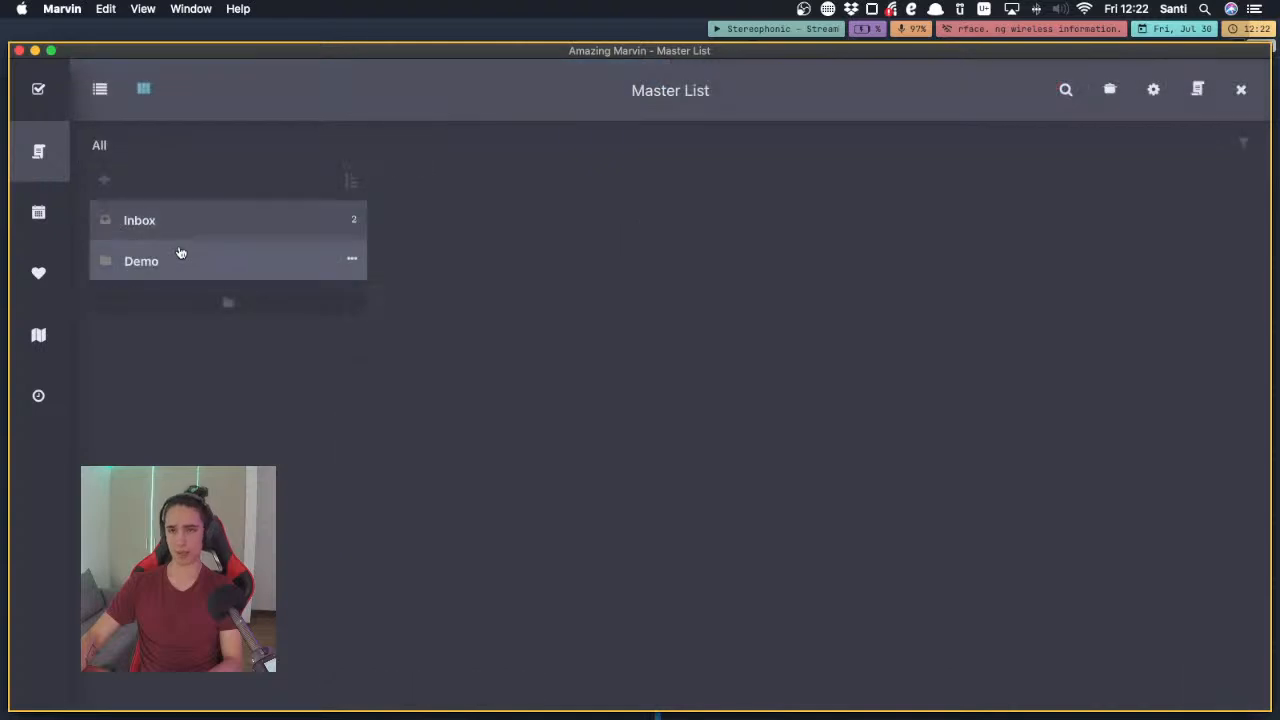
{"action": "left_click", "coordinate": [207, 260]}
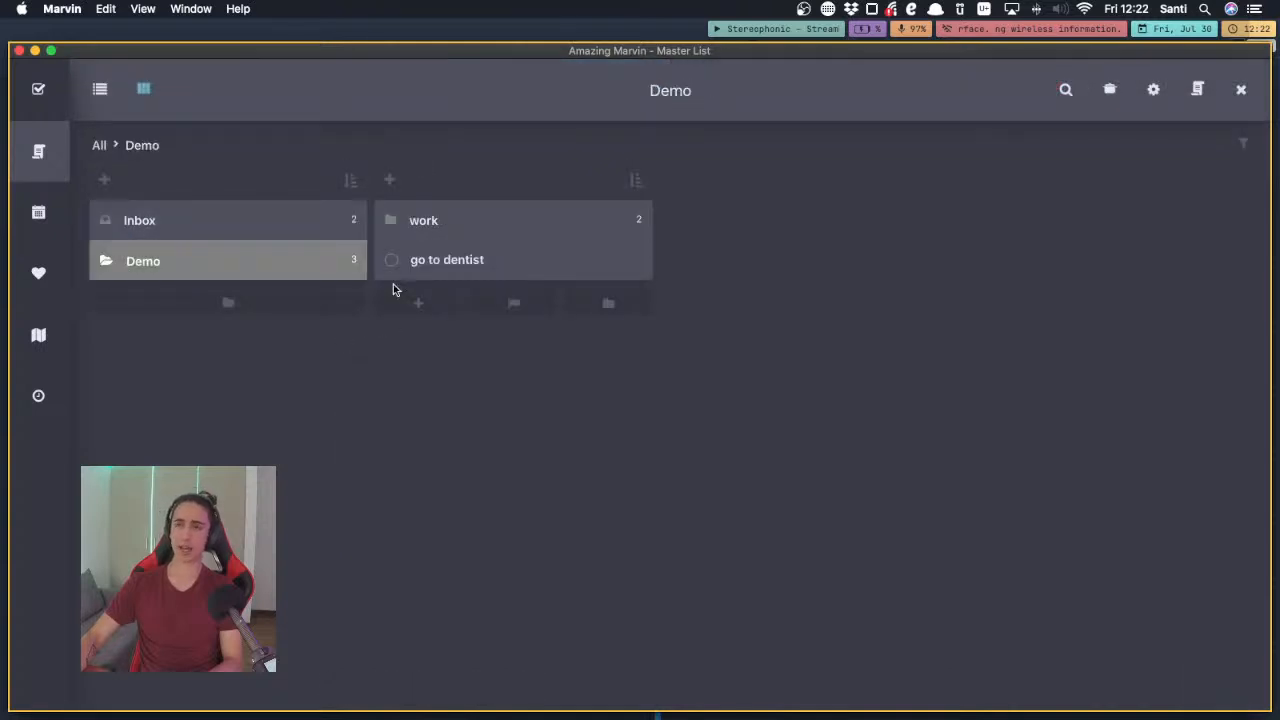
{"action": "key", "text": "Right"}
{"action": "key", "text": "Down"}
{"action": "key", "text": "Up"}
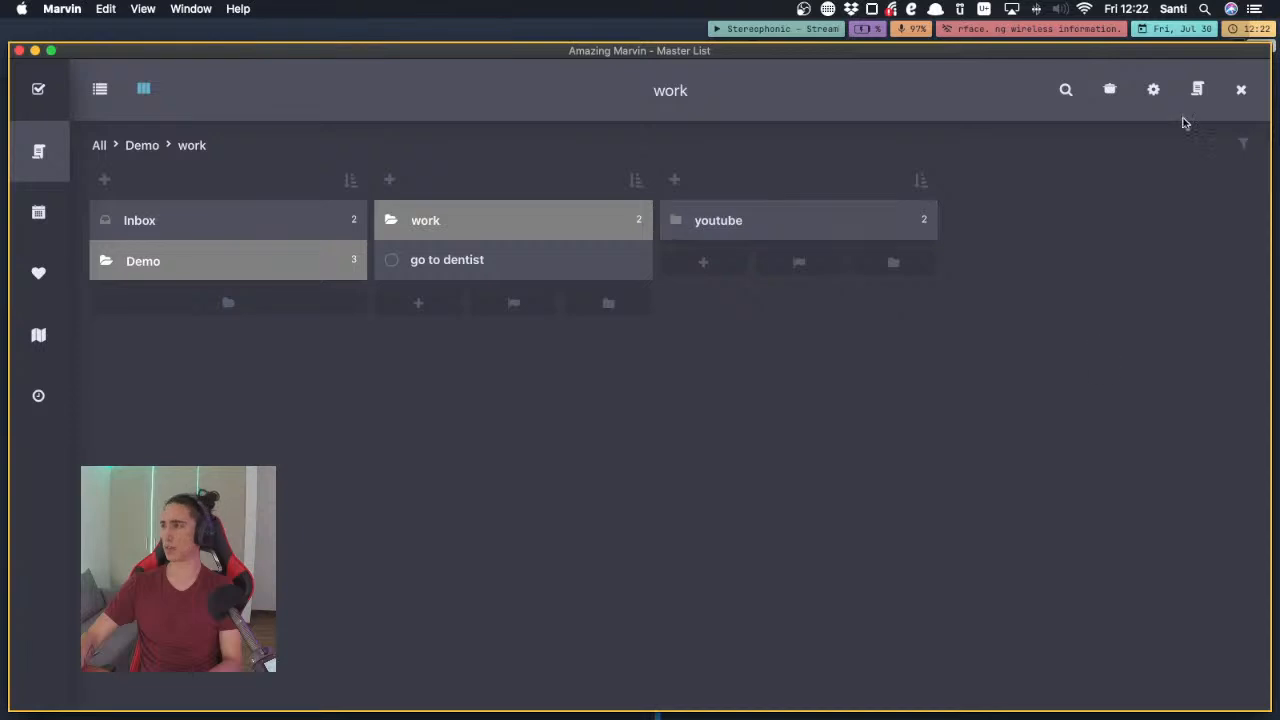
{"action": "left_click", "coordinate": [1241, 92]}
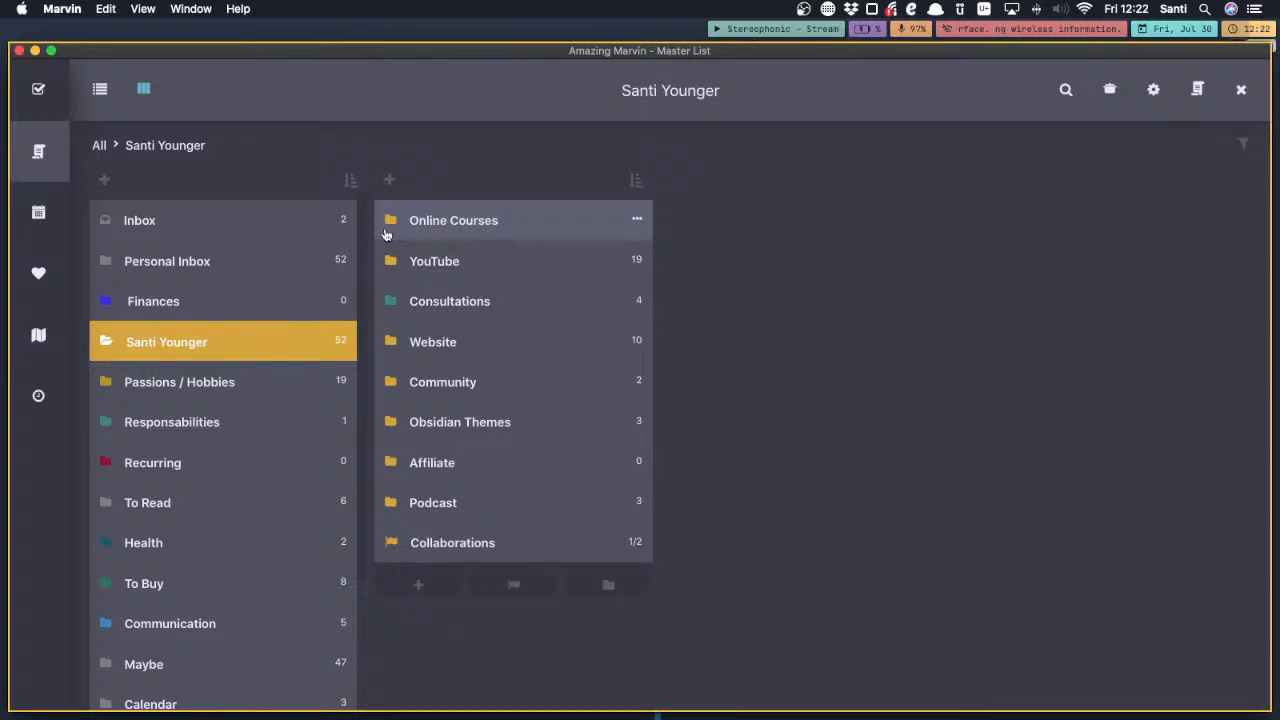
Browse the Online Courses, YouTube, Community and Obsidian Themes folders, including the tasks in the Wasp subfolder
{"action": "left_click", "coordinate": [386, 234]}
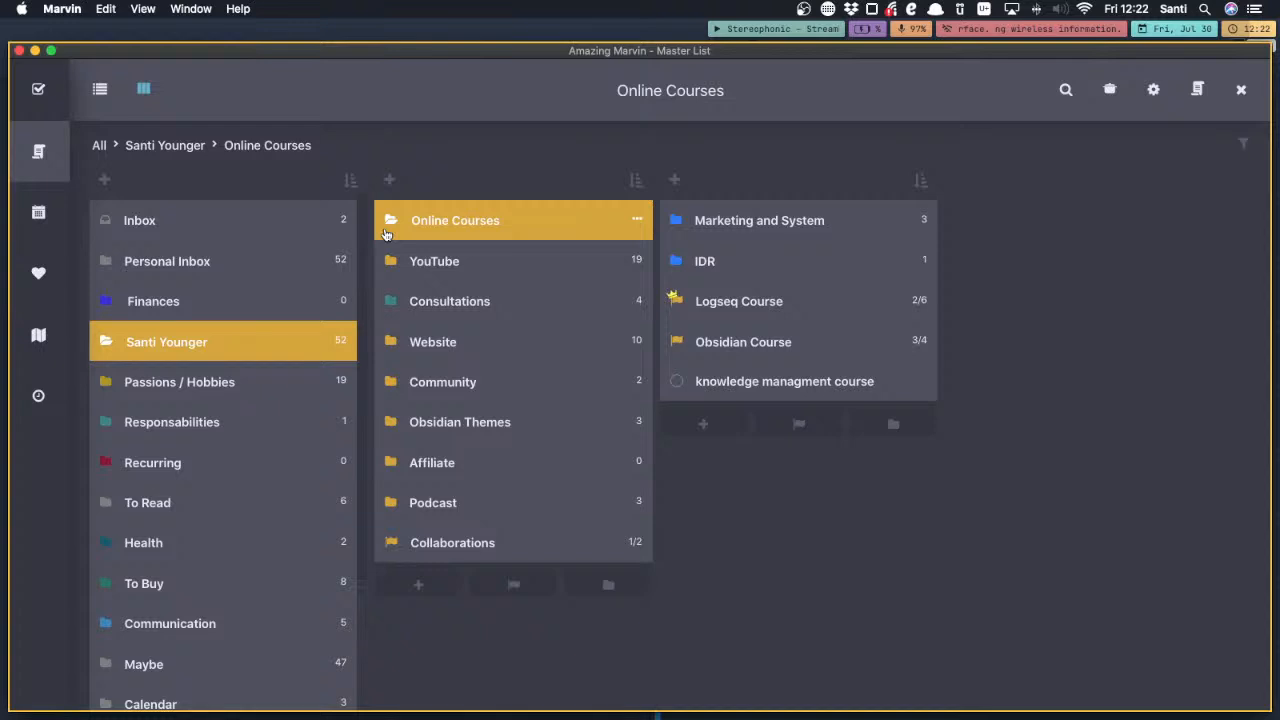
{"action": "key", "text": "Down"}
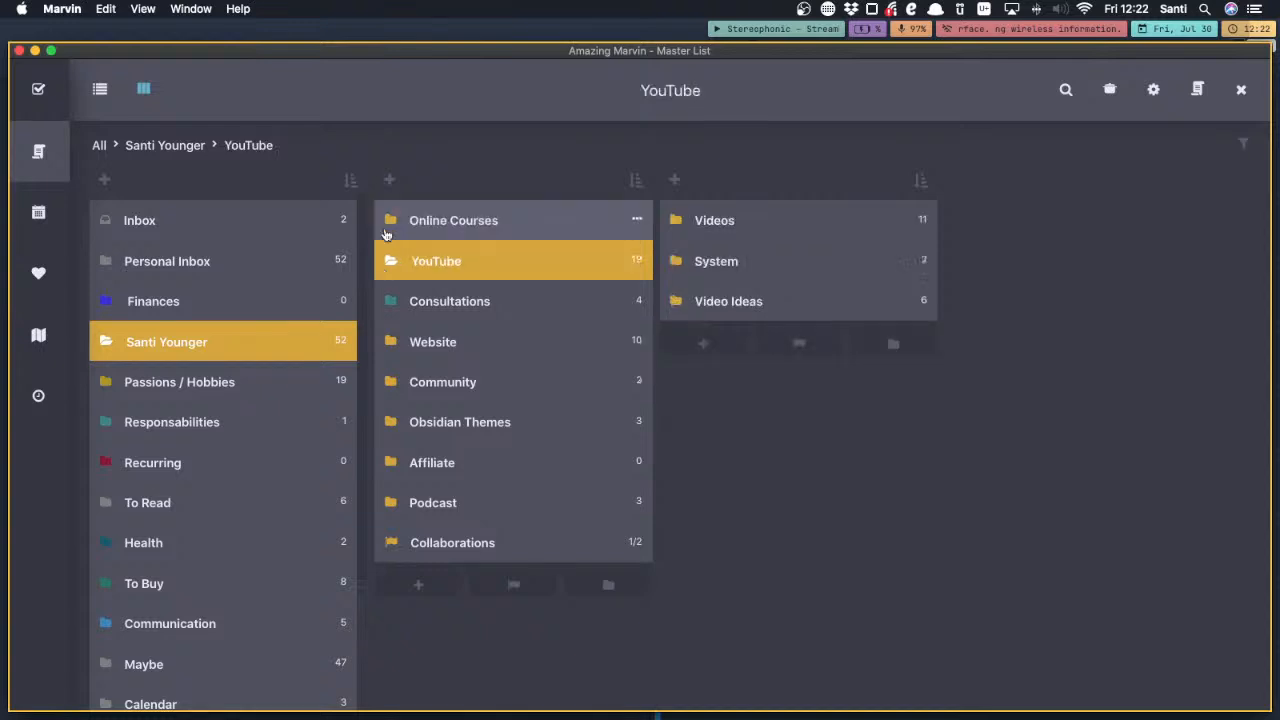
{"action": "left_click", "coordinate": [564, 391]}
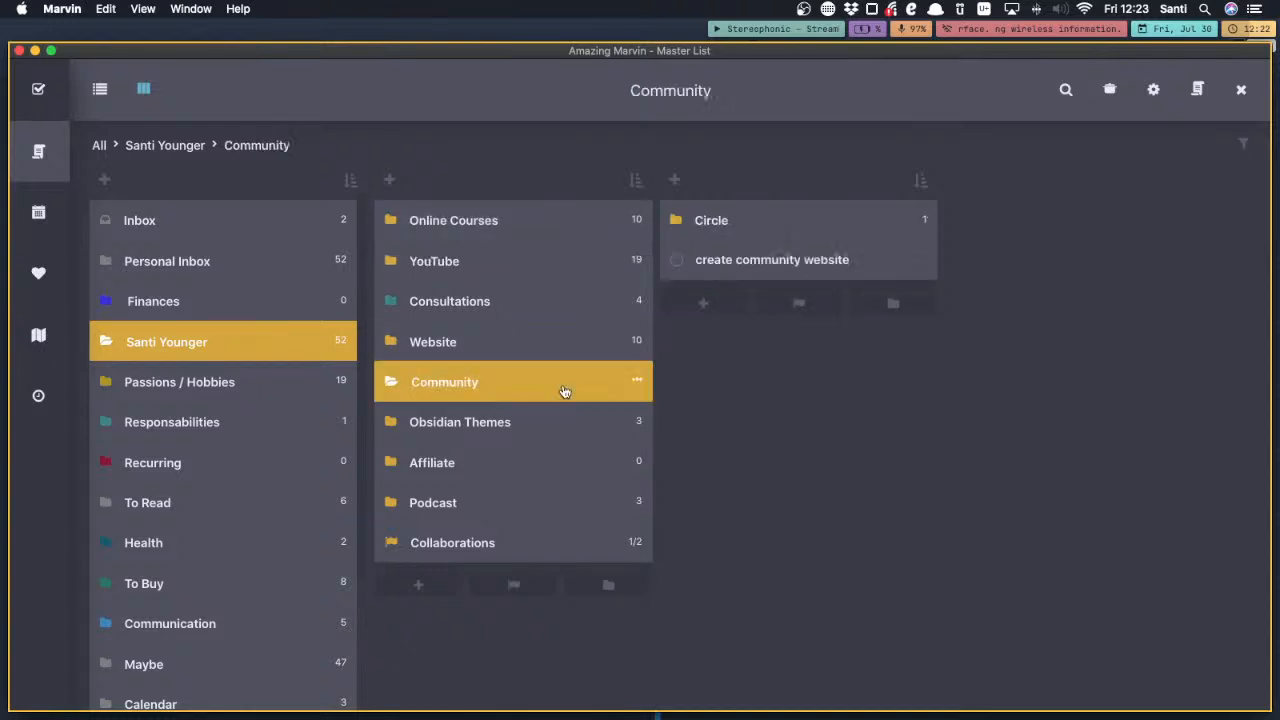
{"action": "left_click", "coordinate": [510, 430]}
{"action": "key", "text": "Right"}
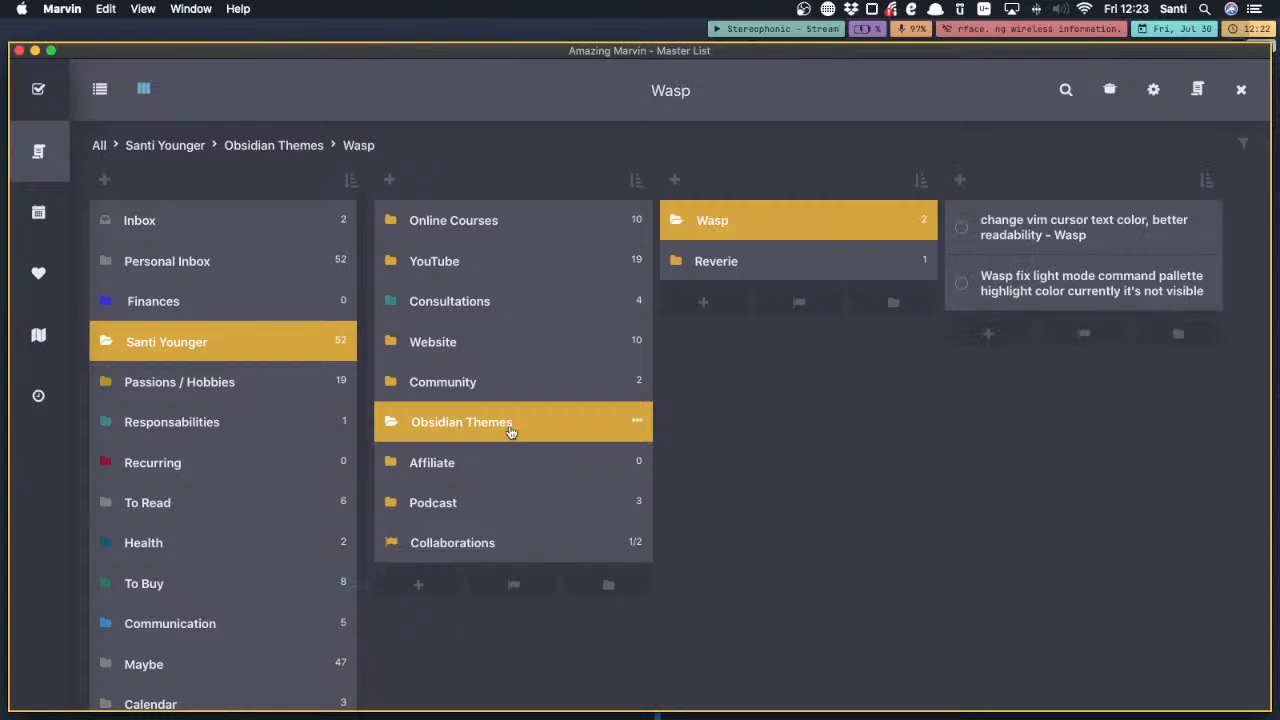
{"action": "key", "text": "Down"}
{"action": "key", "text": "Up"}
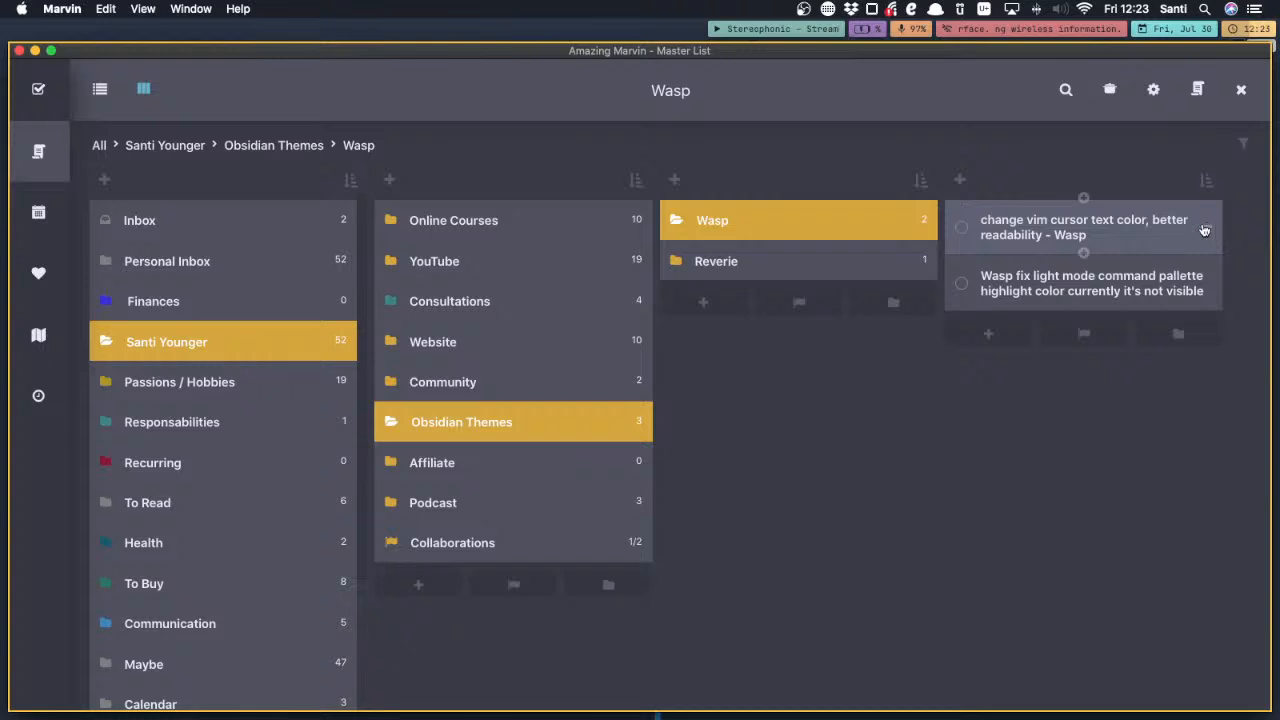
View the scheduling calendar for Wasp's vim cursor text color task, and close it without picking a date
{"action": "mouse_move", "coordinate": [1190, 229]}
{"action": "left_click", "coordinate": [1110, 230]}
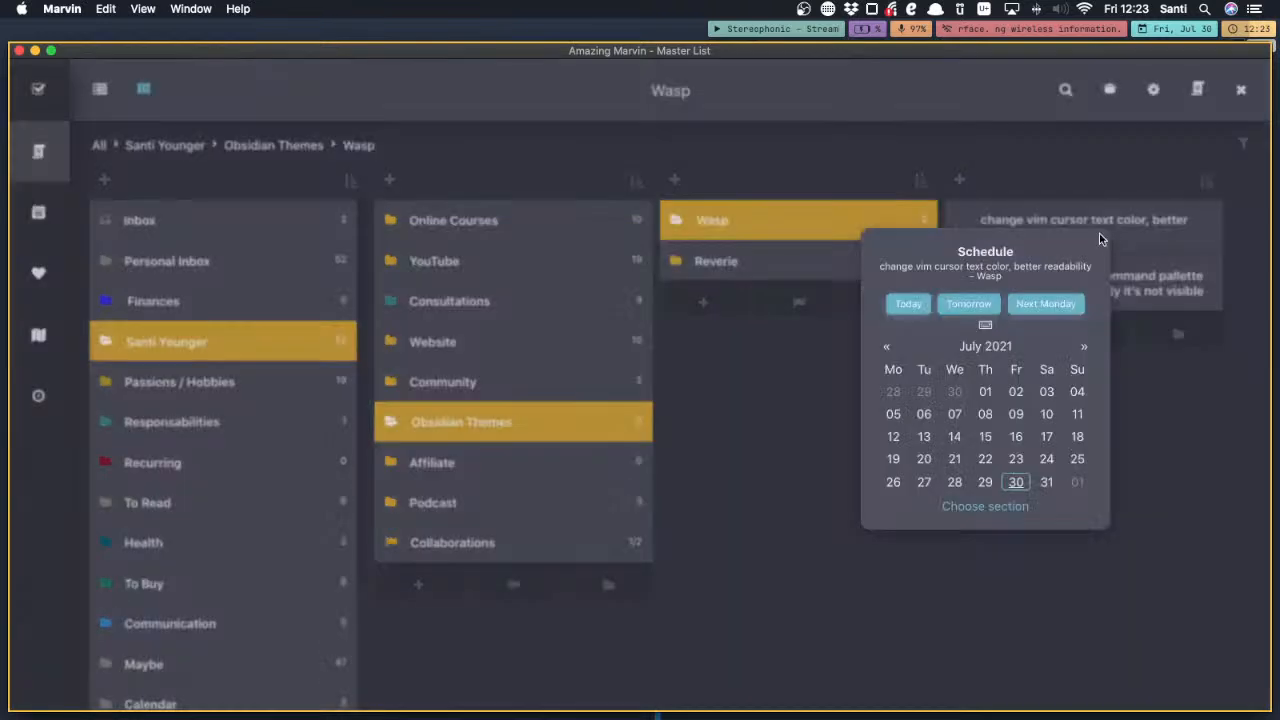
{"action": "left_click", "coordinate": [795, 332]}
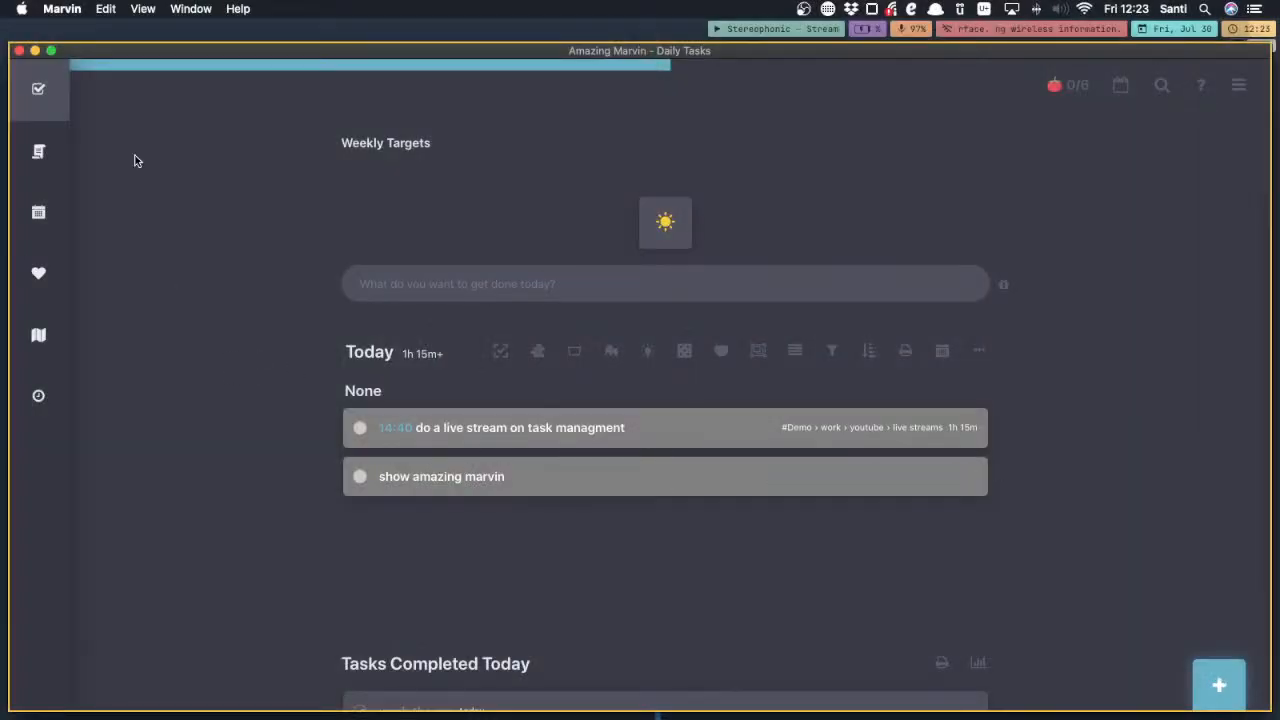
Reopen the Master List and look through the Demo folder's work and youtube subfolders
{"action": "left_click", "coordinate": [38, 151]}
{"action": "left_click", "coordinate": [164, 264]}
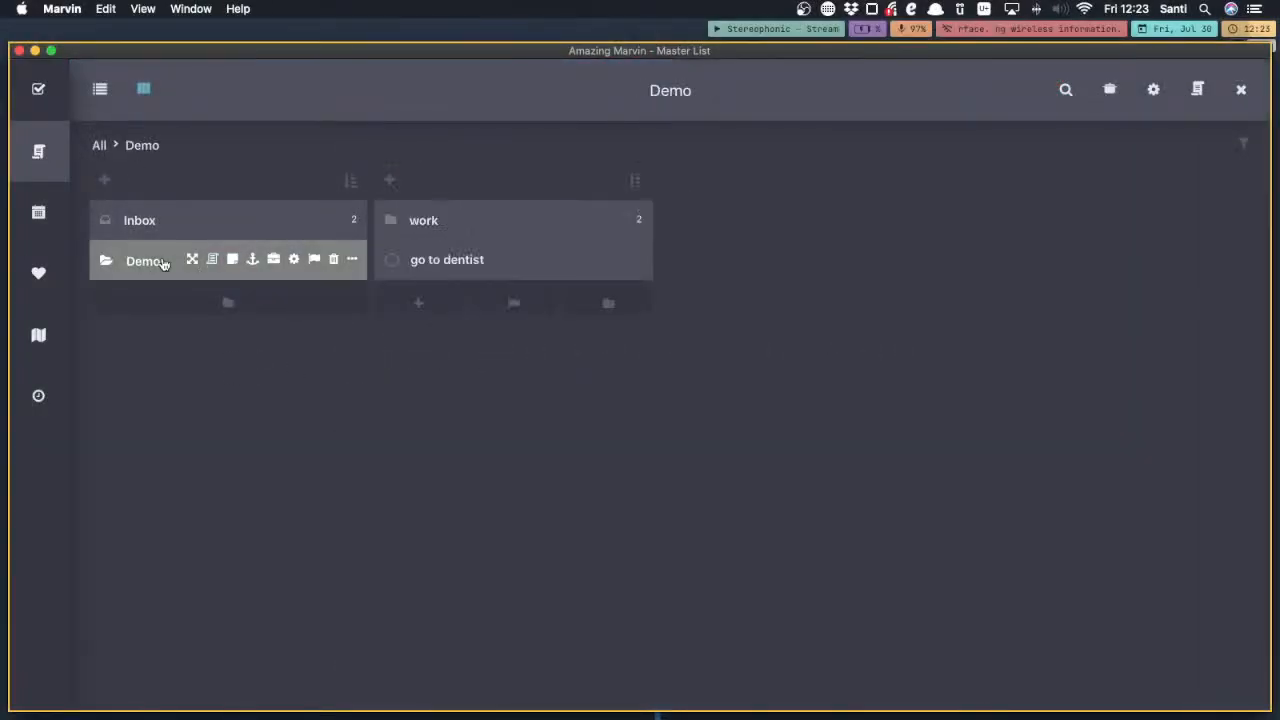
{"action": "key", "text": "Right"}
{"action": "key", "text": "Down"}
{"action": "key", "text": "Up"}
{"action": "key", "text": "Right"}
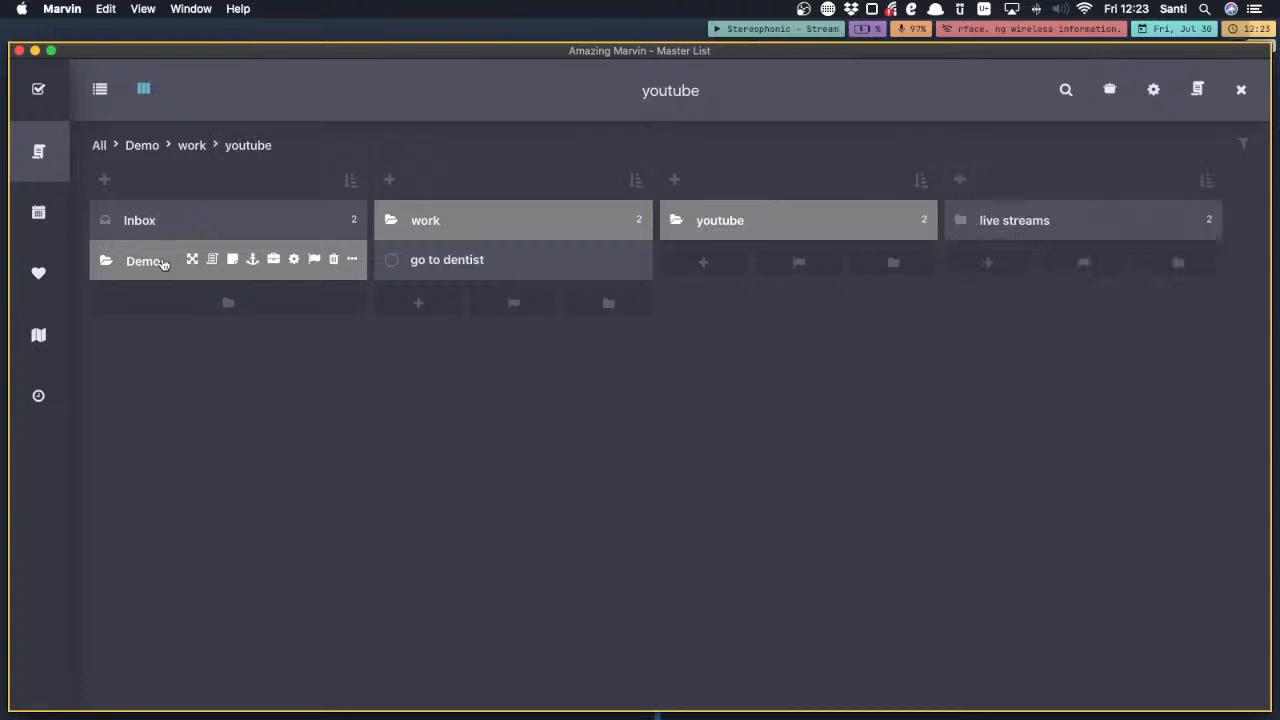
{"action": "key", "text": "Left"}
{"action": "key", "text": "Down"}
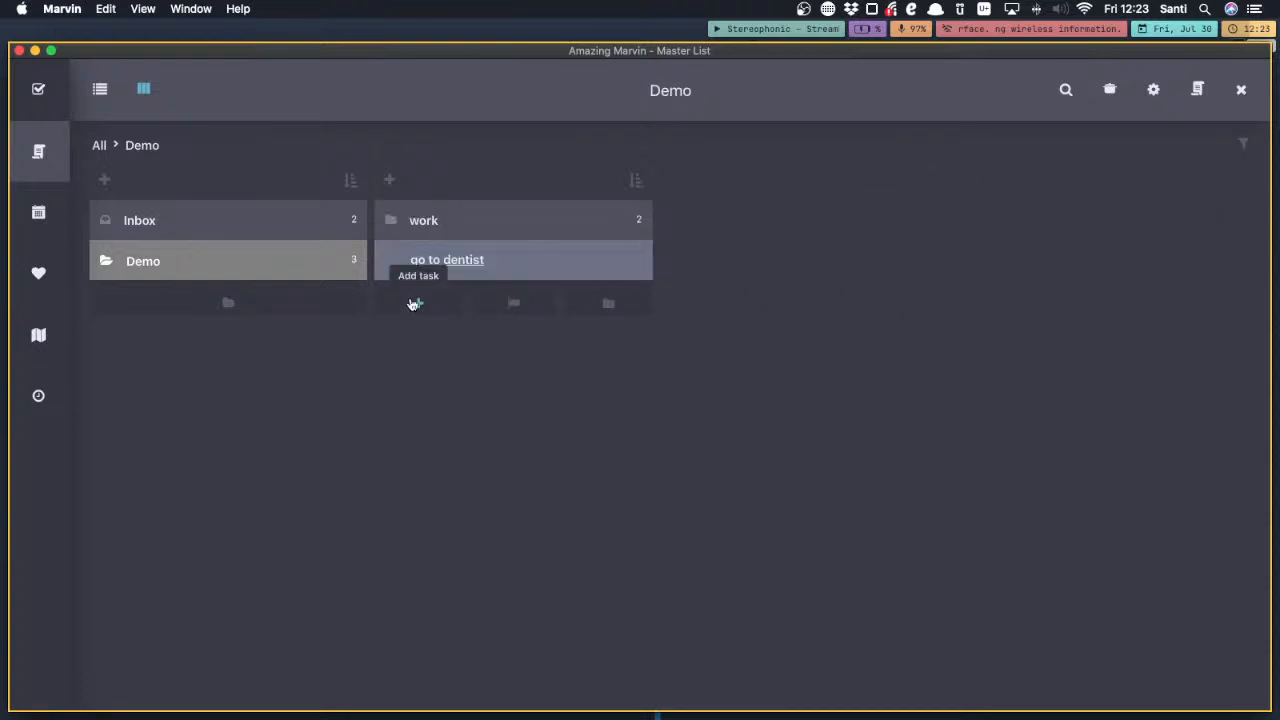
Create a folder named "house stuff" inside the Demo folder and open it
{"action": "left_click", "coordinate": [590, 313]}
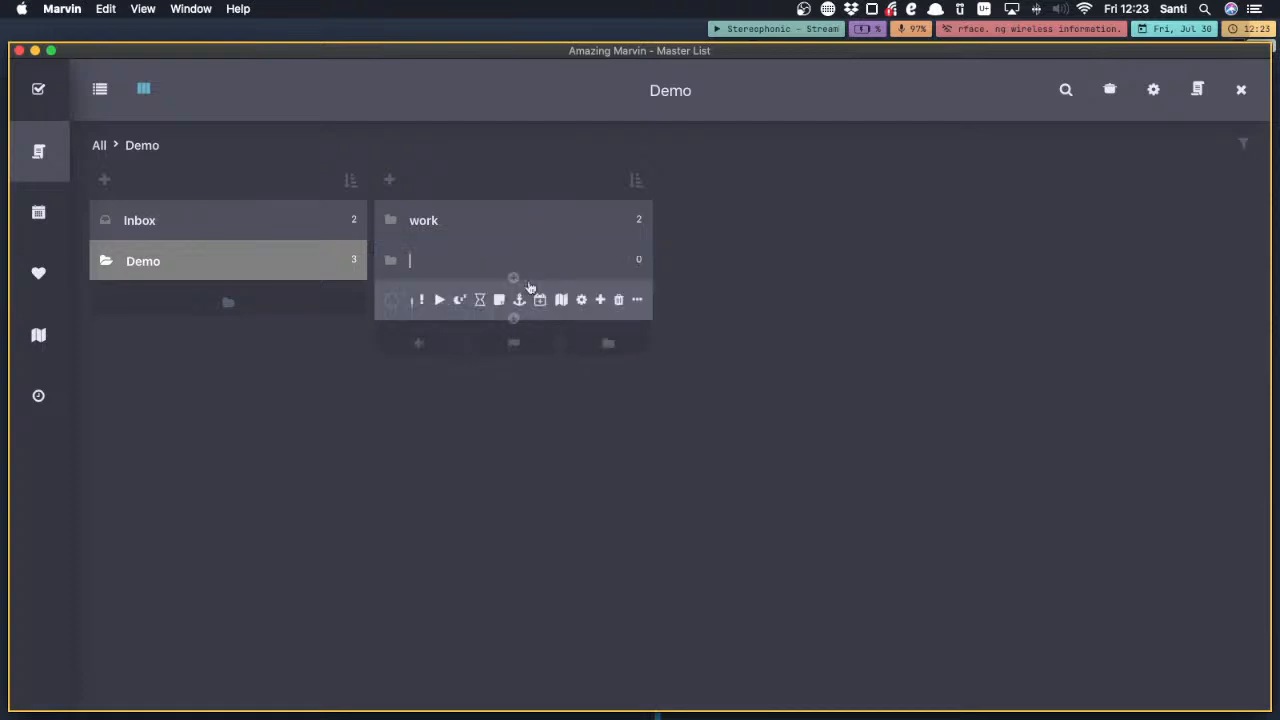
{"action": "type", "text": "house s"}
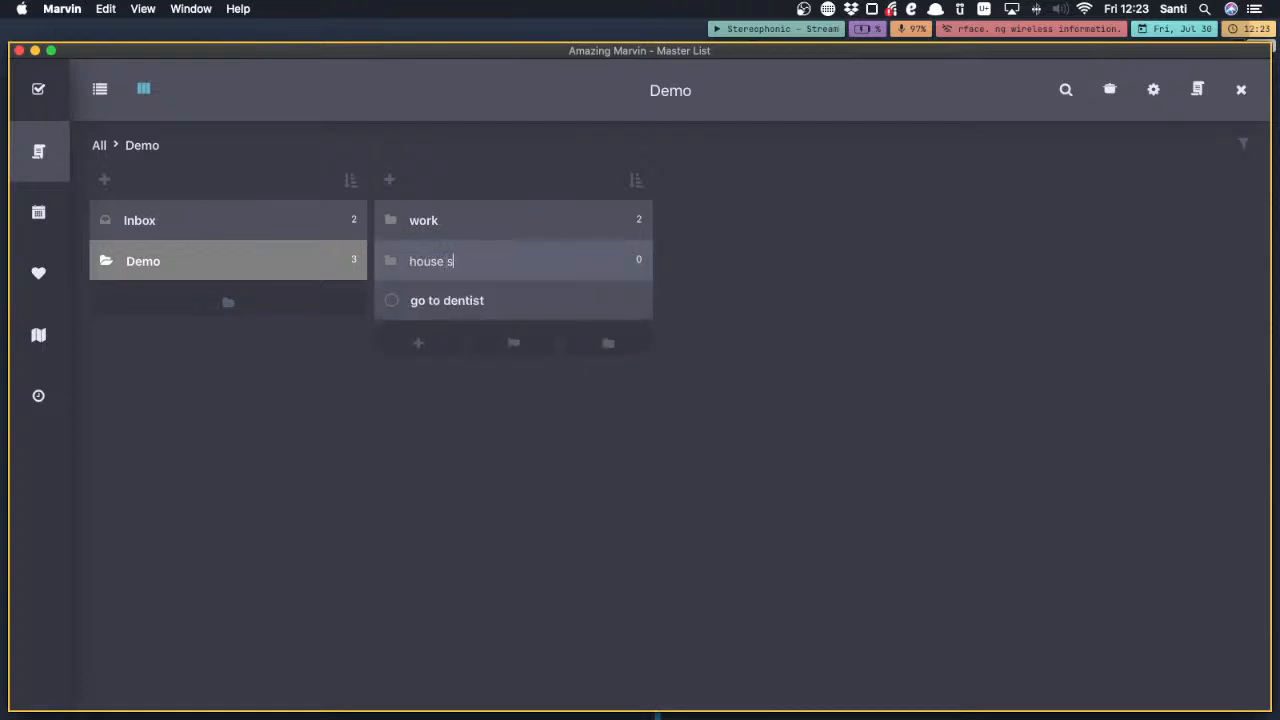
{"action": "type", "text": "tuff"}
{"action": "key", "text": "Return"}
{"action": "key", "text": "Right"}
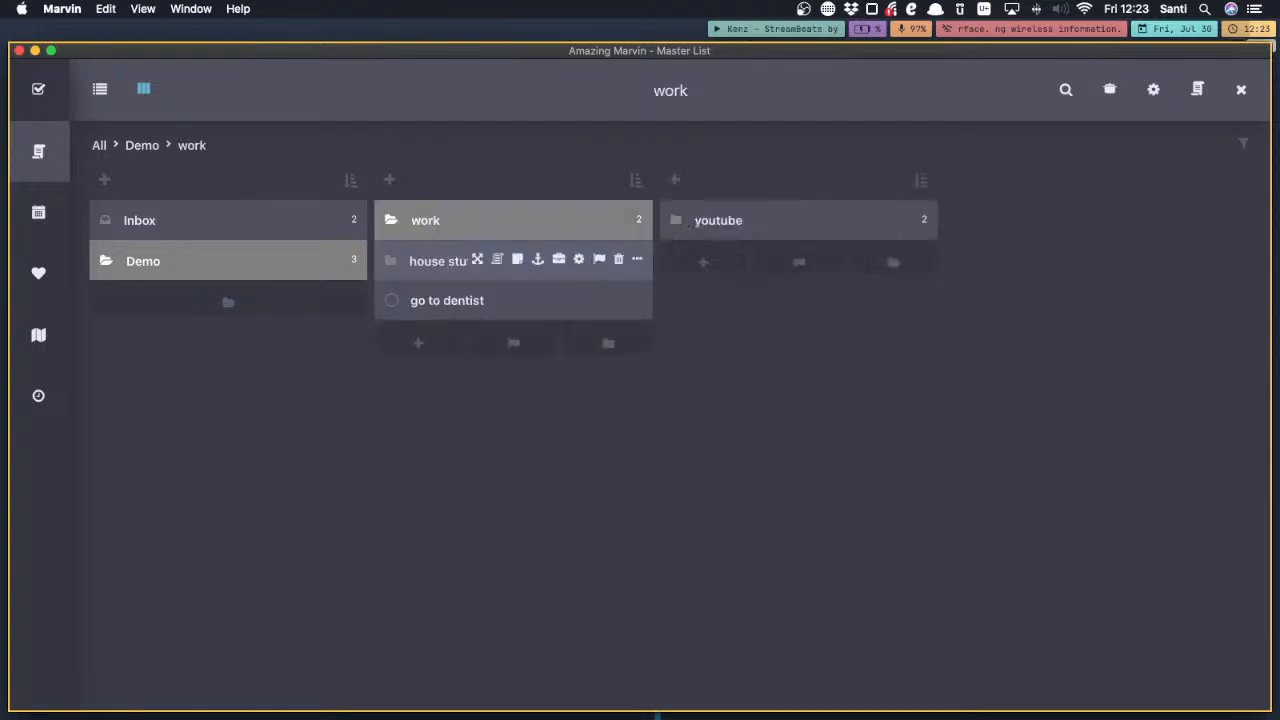
{"action": "key", "text": "Down"}
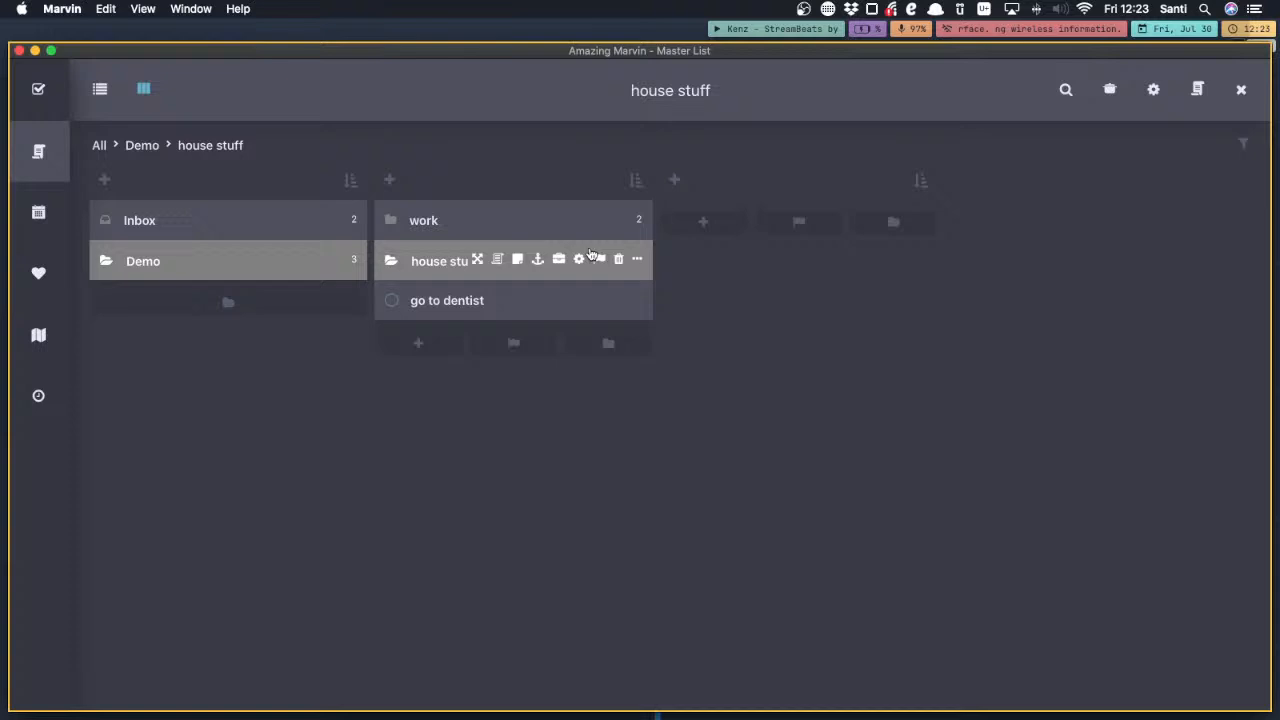
Add the task "clean the kitchen" to the house stuff folder
{"action": "left_click", "coordinate": [703, 221]}
{"action": "type", "text": "clean the kitche"}
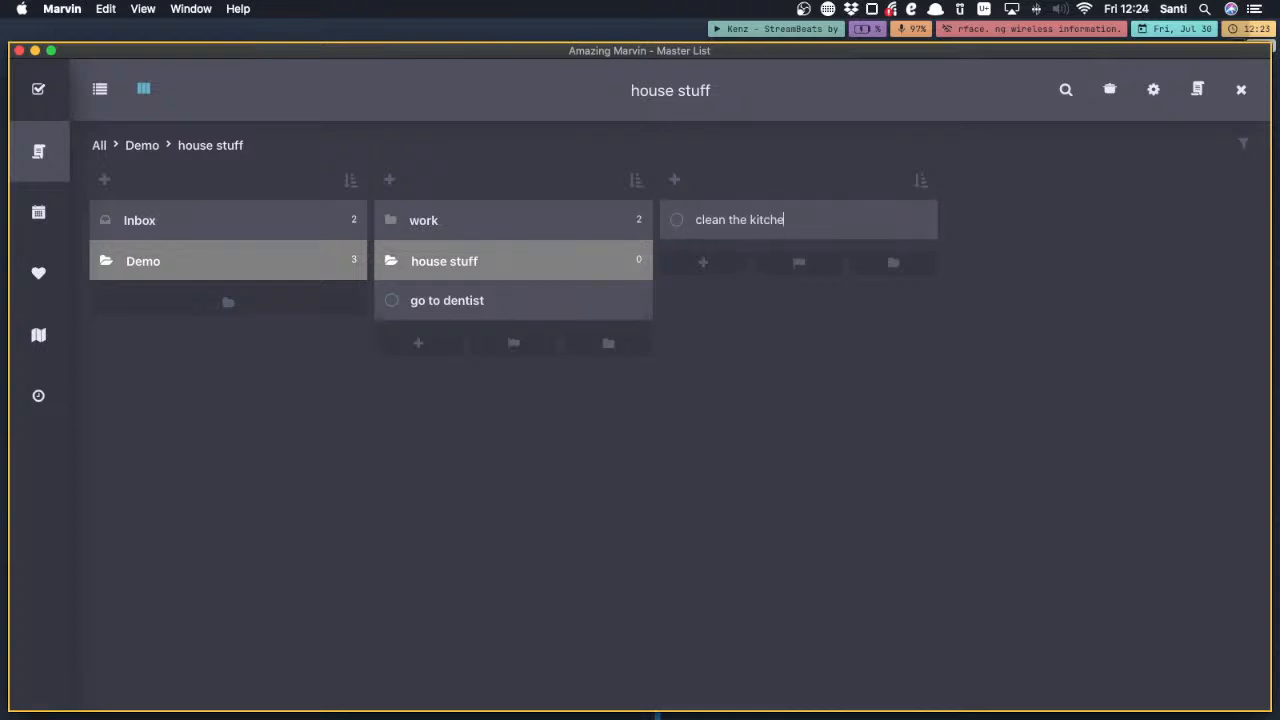
{"action": "type", "text": "n"}
{"action": "key", "text": "Return"}
{"action": "key", "text": "Escape"}
Schedule the "clean the kitchen" task for today and return to the daily tasks
{"action": "mouse_move", "coordinate": [828, 222]}
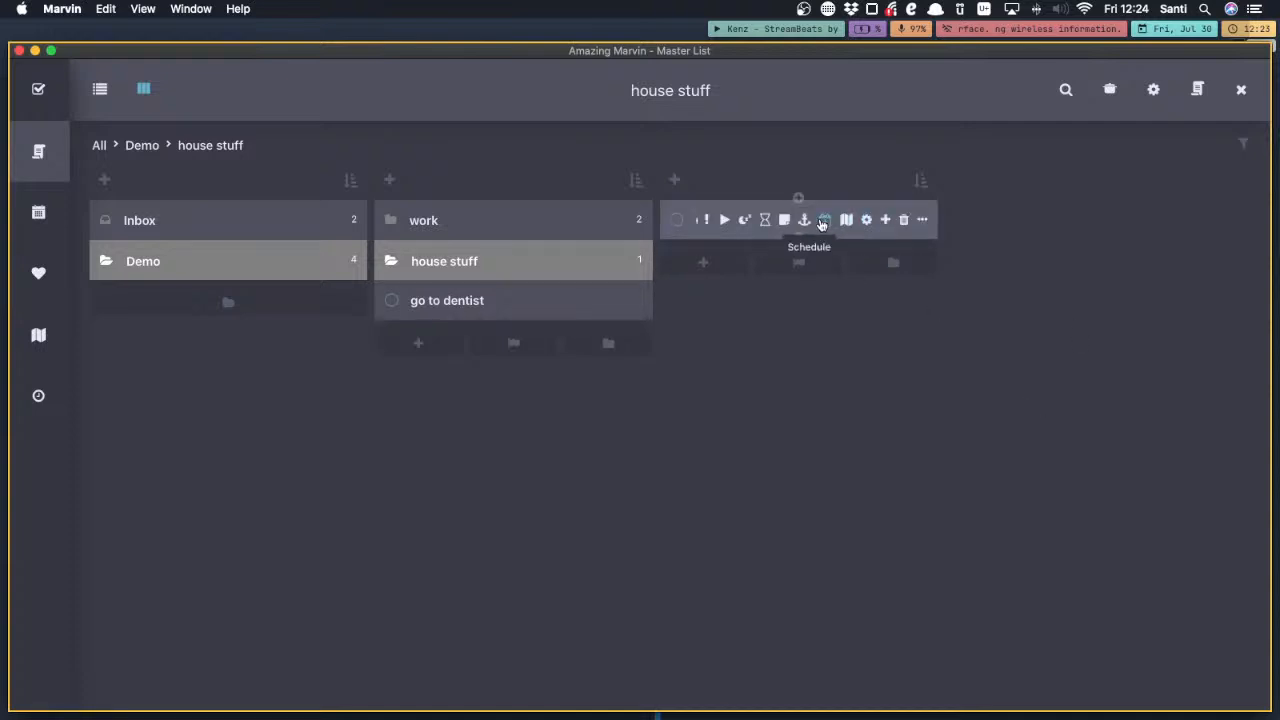
{"action": "left_click", "coordinate": [823, 220]}
{"action": "left_click", "coordinate": [614, 287]}
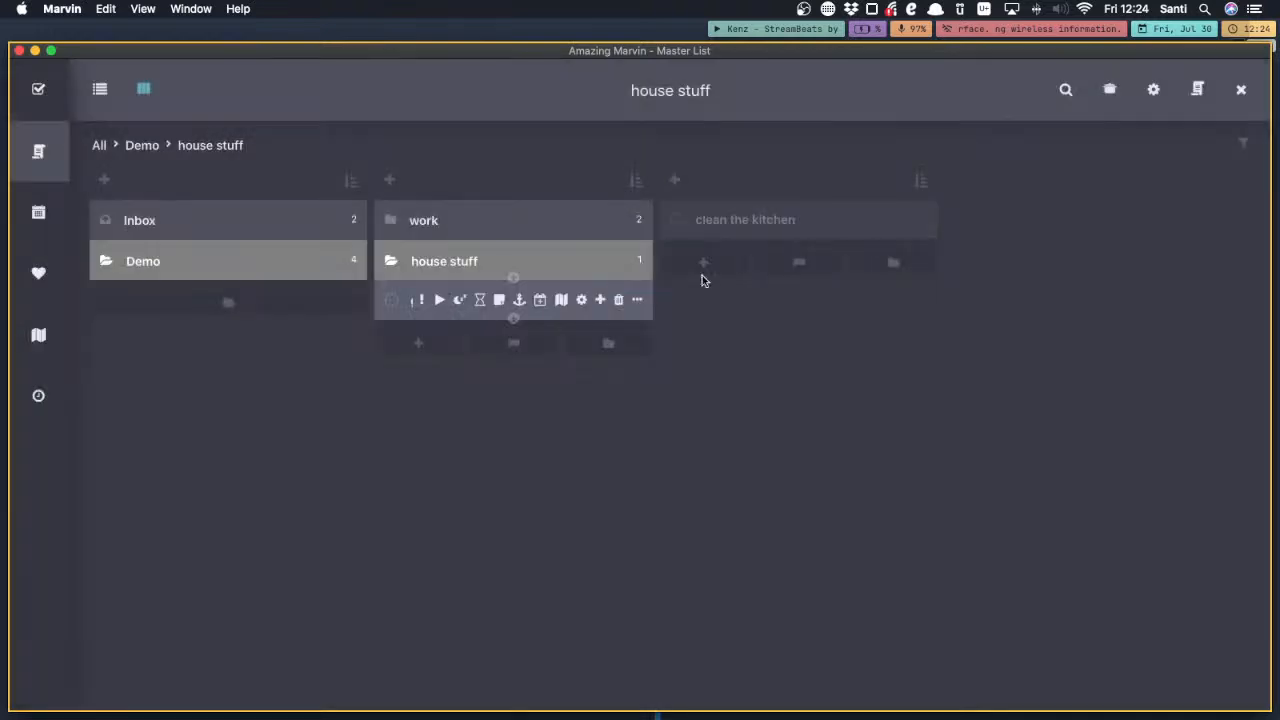
{"action": "mouse_move", "coordinate": [713, 221]}
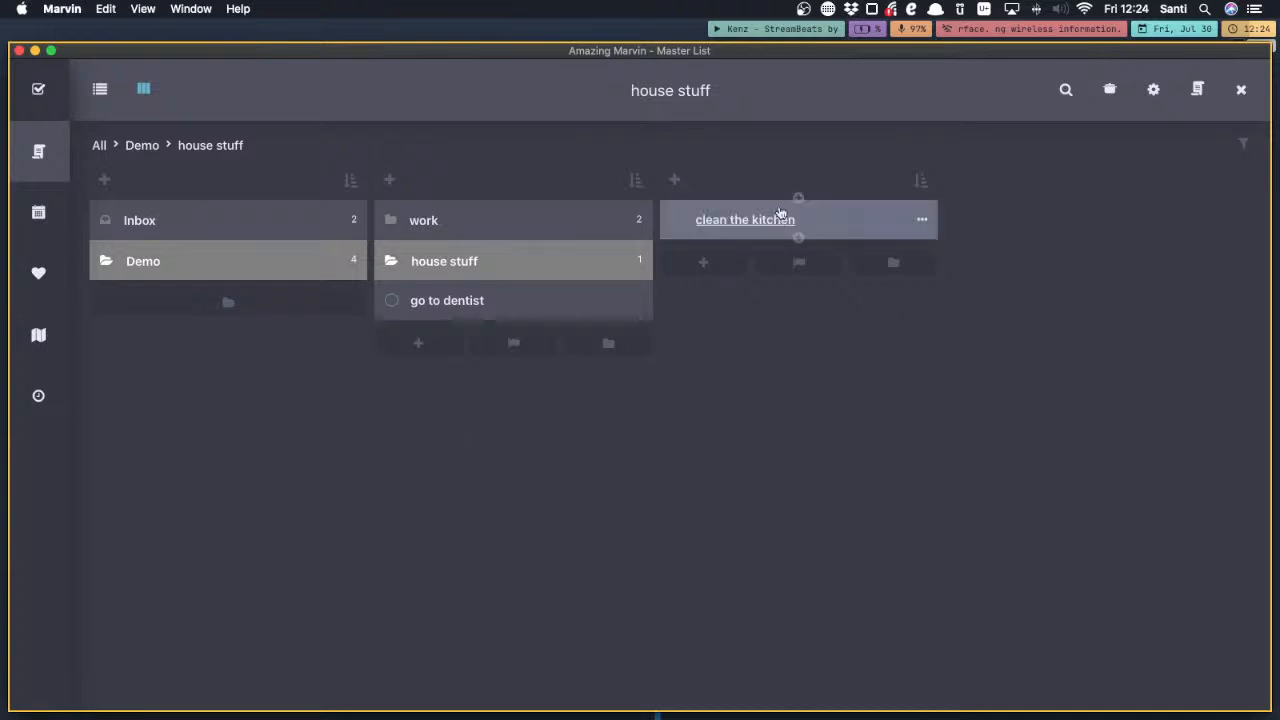
{"action": "left_click", "coordinate": [925, 222]}
{"action": "left_click", "coordinate": [59, 91]}
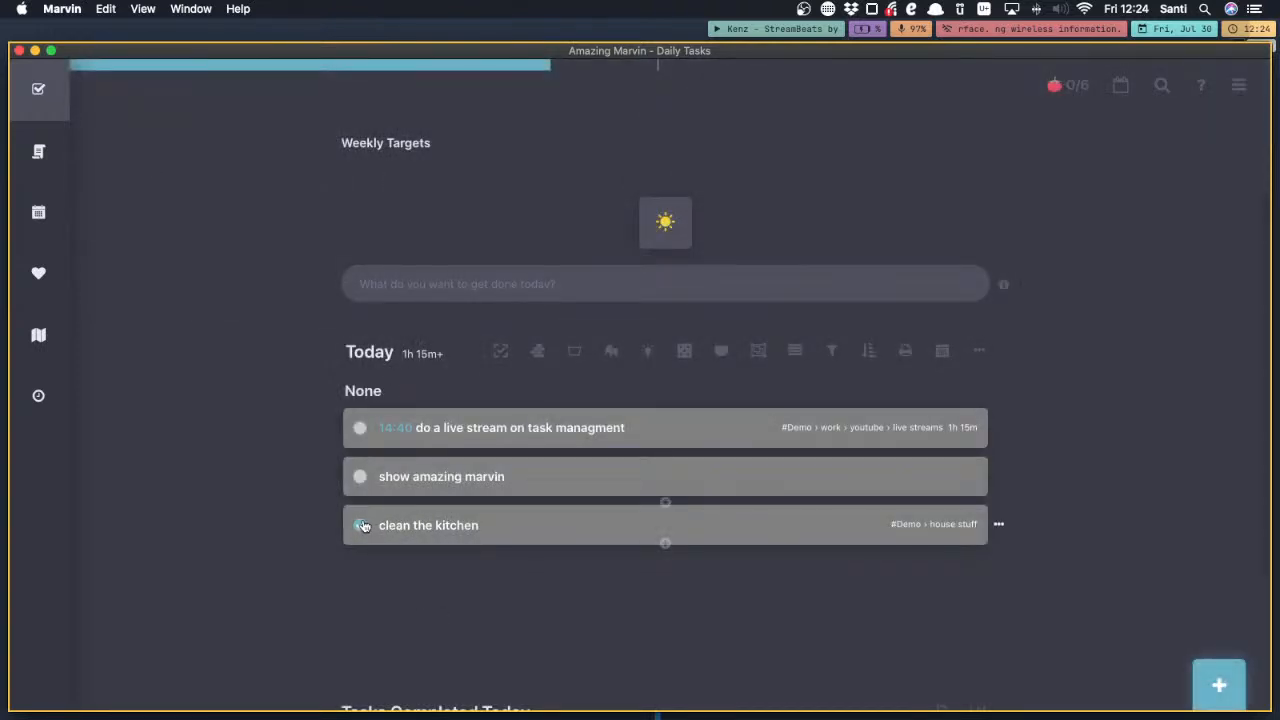
Mark the tasks "clean the kitchen" and "do a live stream on task managment" as completed in today's list
{"action": "left_click", "coordinate": [362, 527]}
{"action": "scroll", "coordinate": [371, 549], "scroll_direction": "down", "scroll_amount": 2}
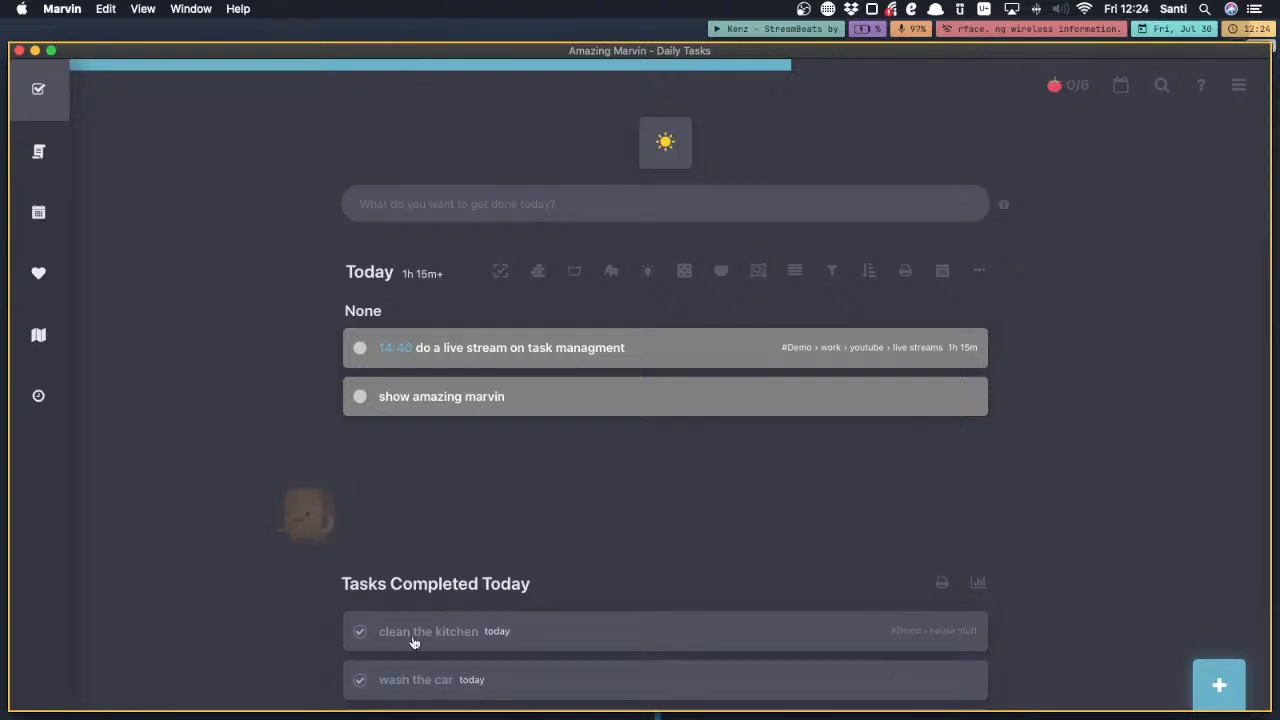
{"action": "scroll", "coordinate": [440, 458], "scroll_direction": "up", "scroll_amount": 2}
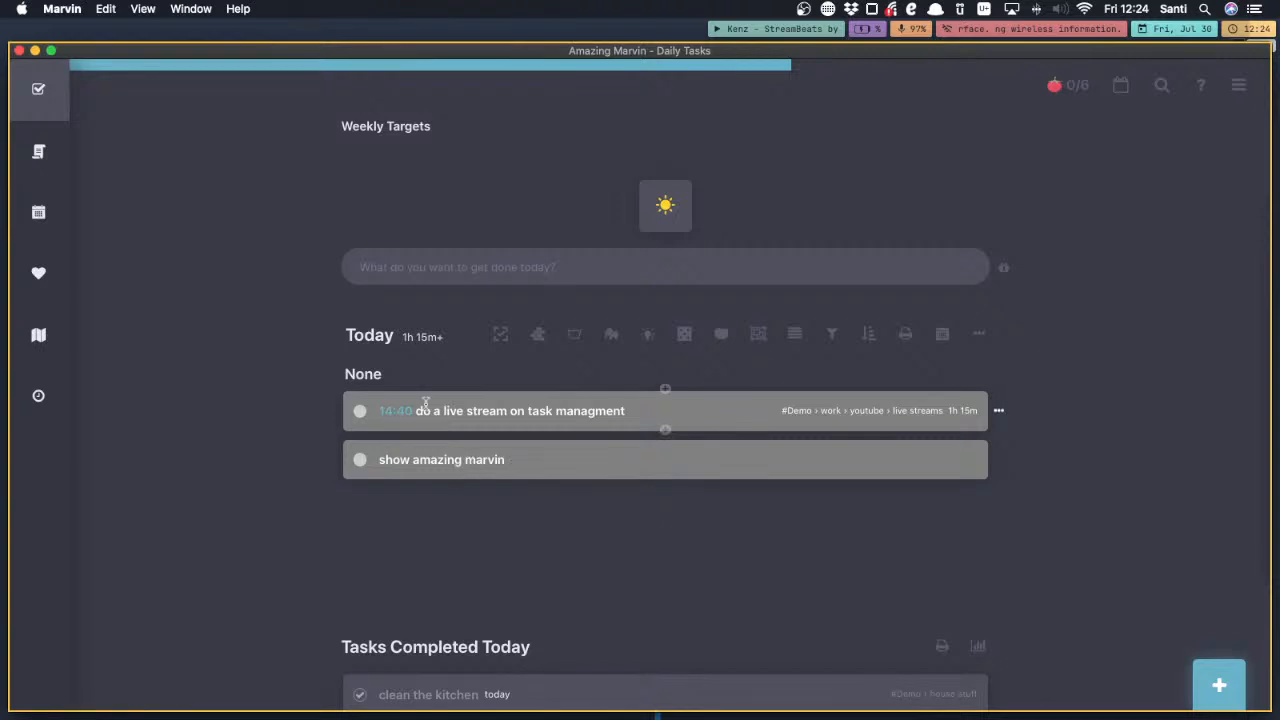
{"action": "left_click", "coordinate": [360, 413]}
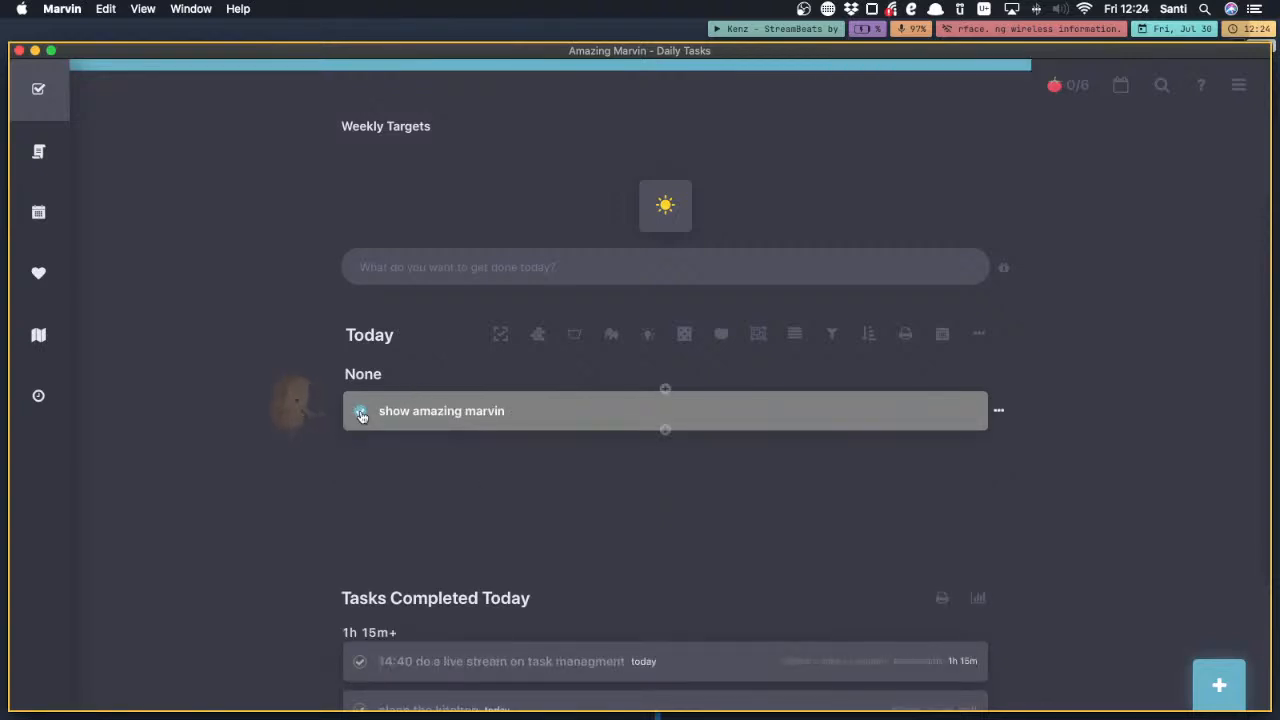
Rename the "show amazing marvin" task to "show amazing marvin on stream"
{"action": "double_click", "coordinate": [395, 415]}
{"action": "key", "text": "Right"}
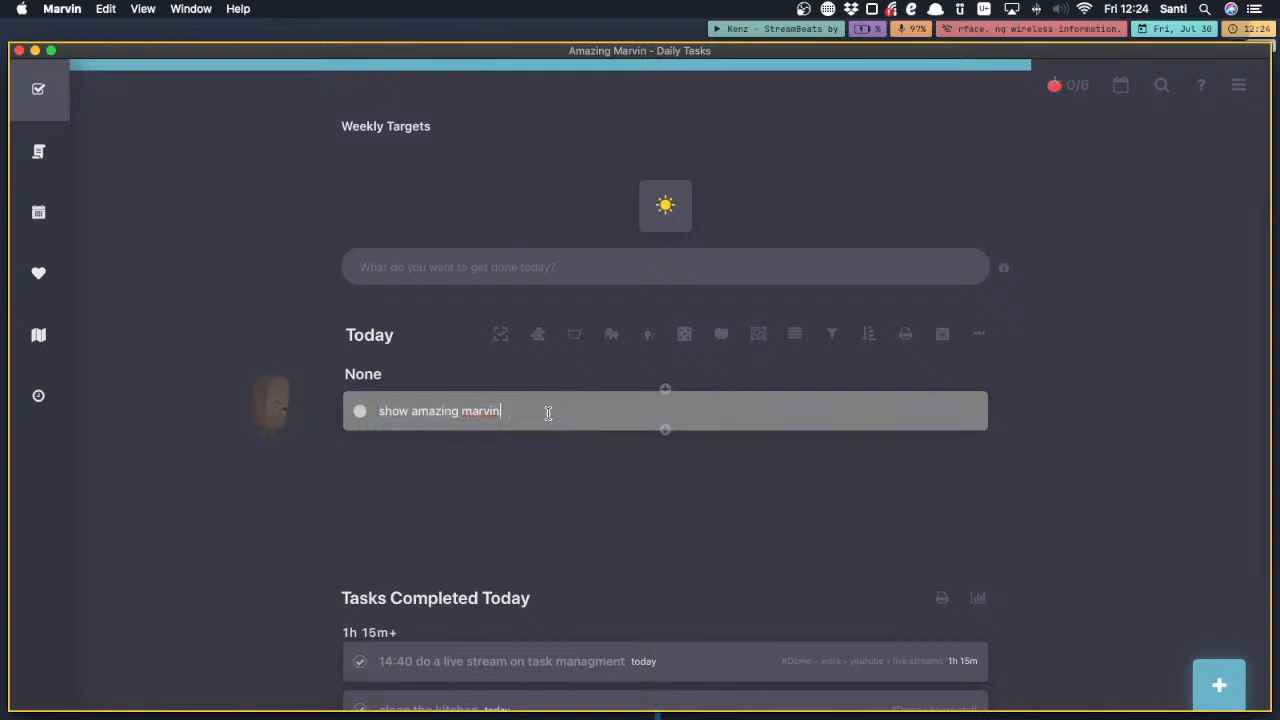
{"action": "type", "text": "on str"}
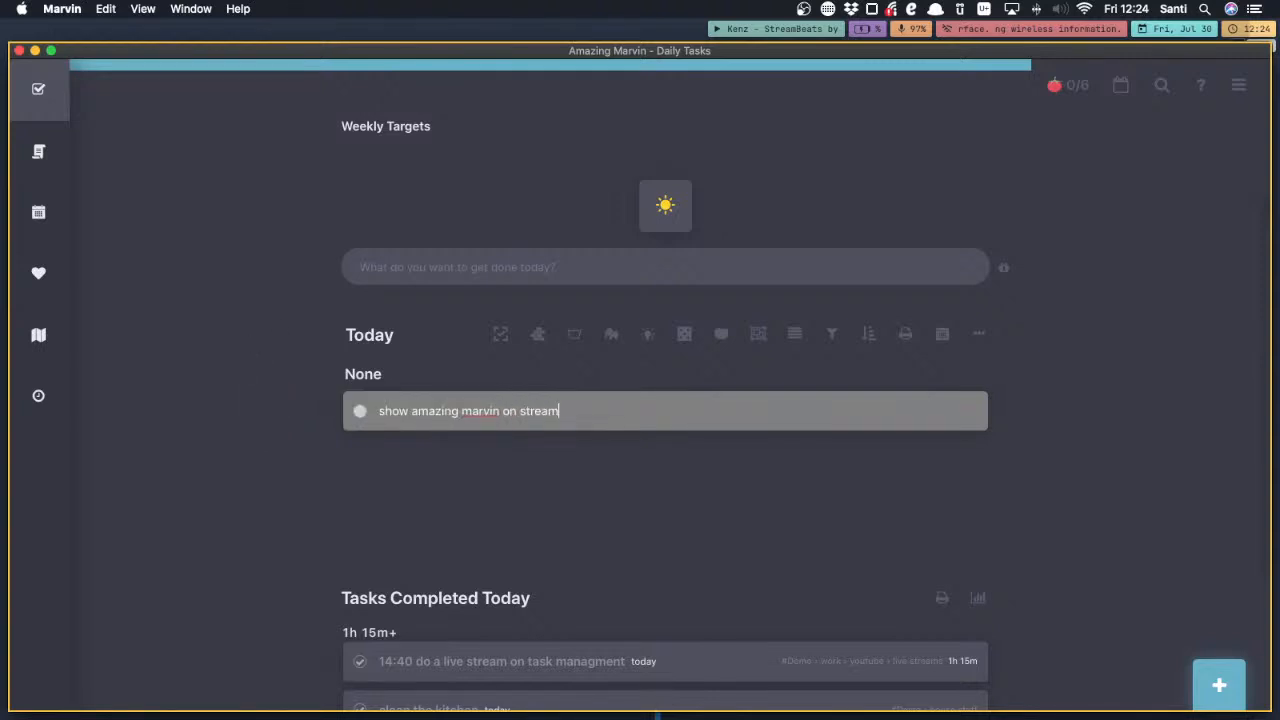
{"action": "type", "text": "eam"}
{"action": "key", "text": "Return"}
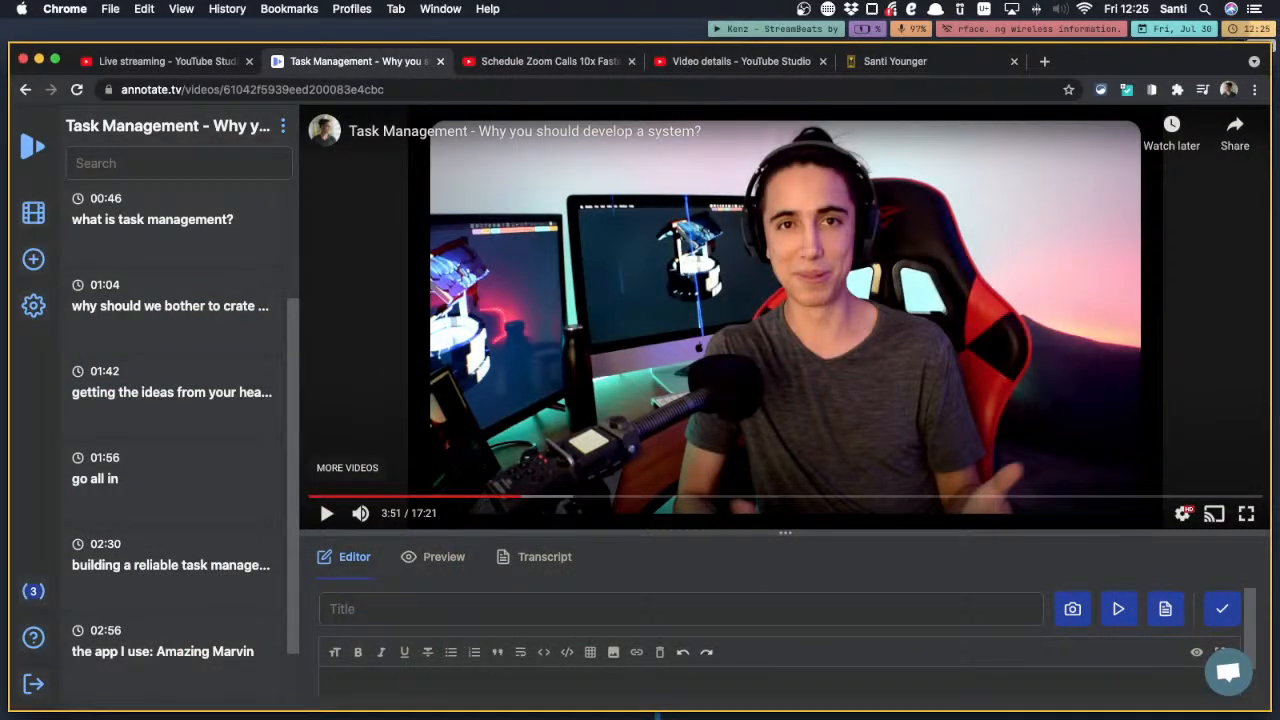
Switch to annotate.tv in Chrome and add a note titled "trusting your system" at 04:09 of the task management video
{"action": "key", "text": "super+Tab"}
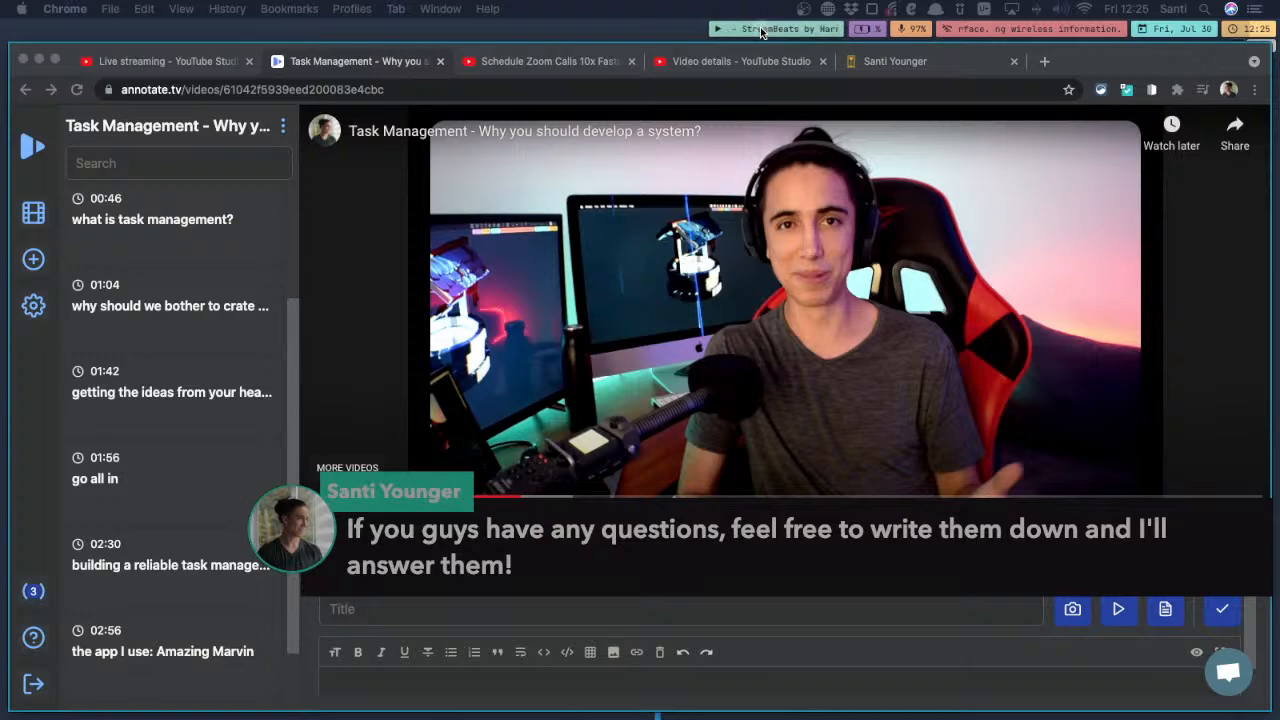
{"action": "key", "text": "super+Tab"}
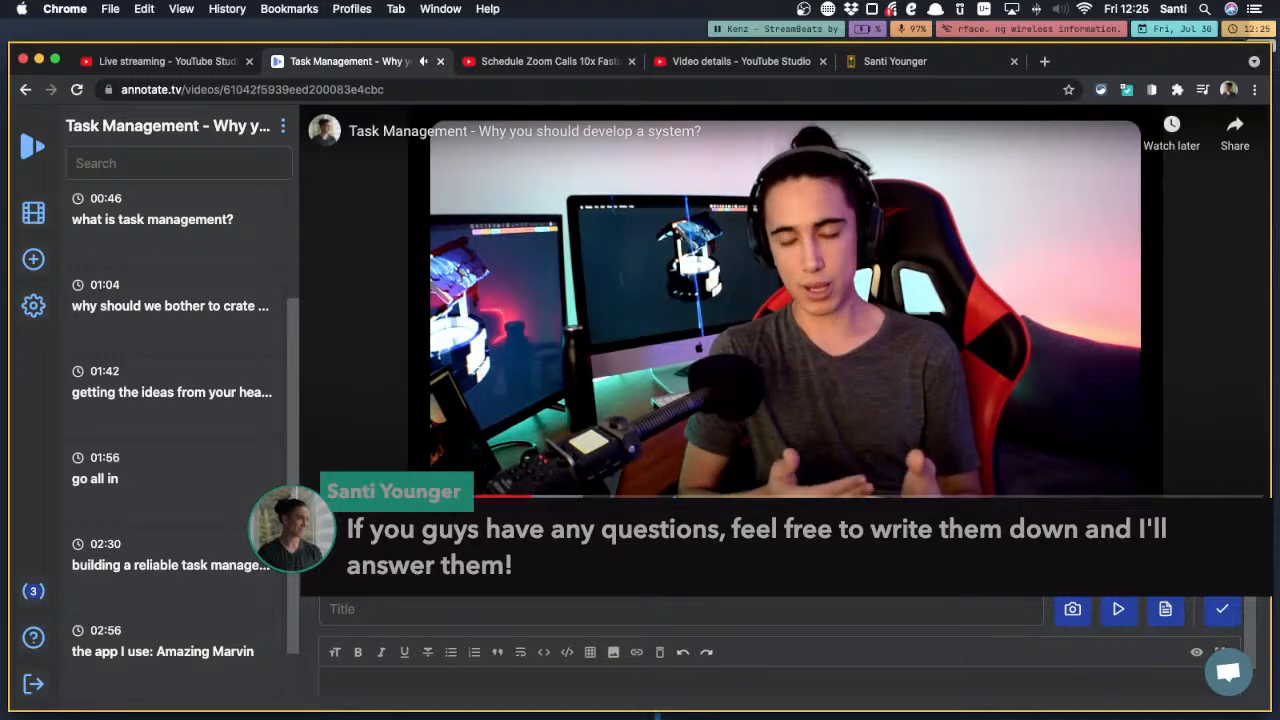
{"action": "left_click", "coordinate": [486, 608]}
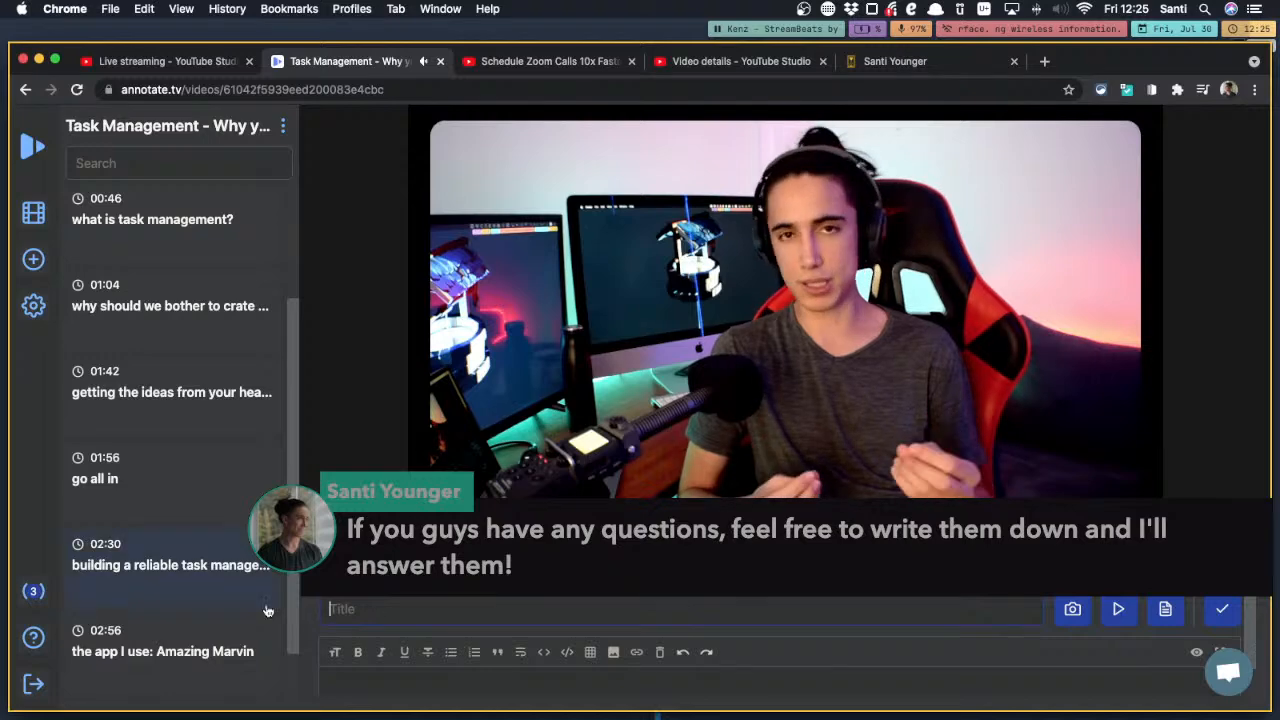
{"action": "scroll", "coordinate": [267, 610], "scroll_direction": "down", "scroll_amount": 2}
{"action": "left_click", "coordinate": [348, 610]}
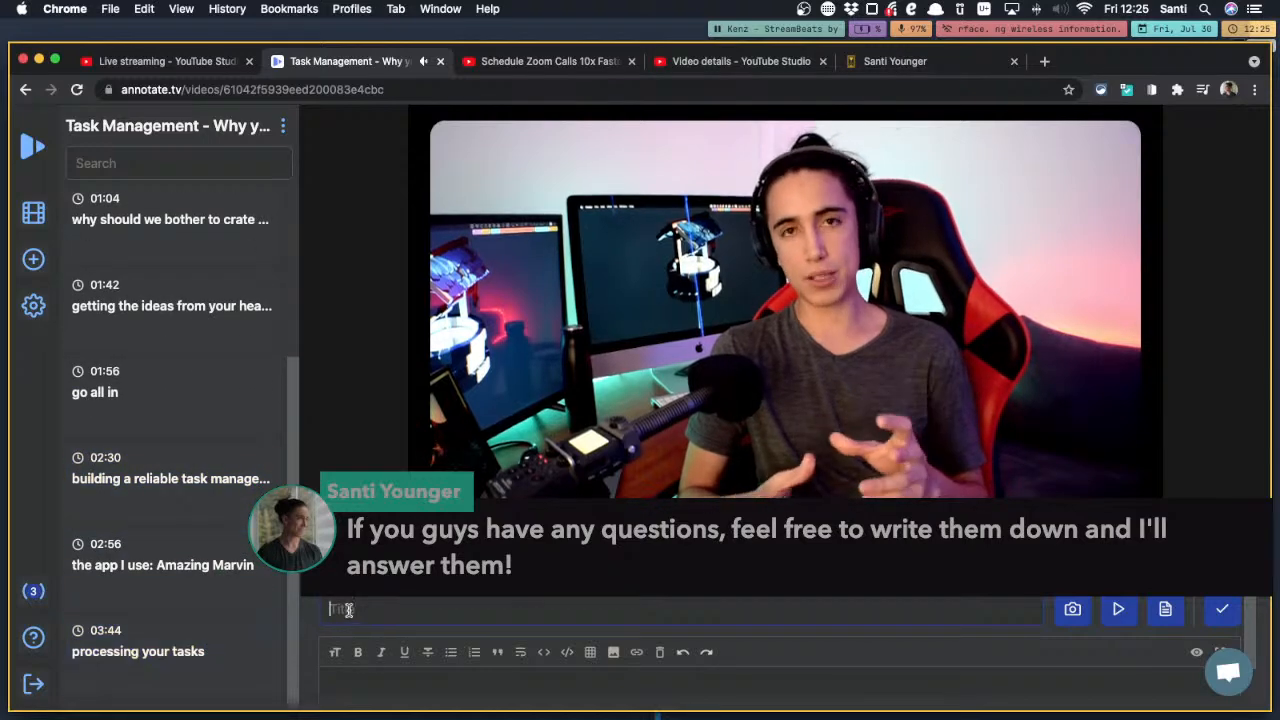
{"action": "type", "text": "trus"}
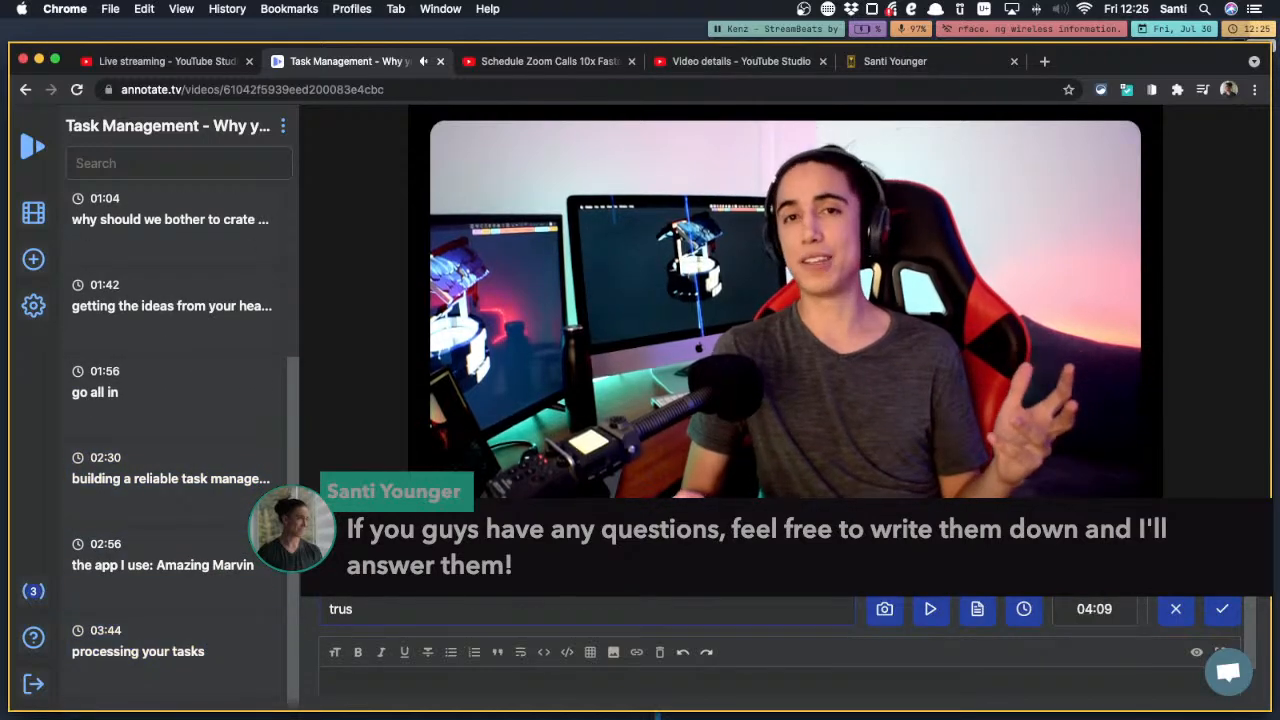
{"action": "type", "text": "ting your"}
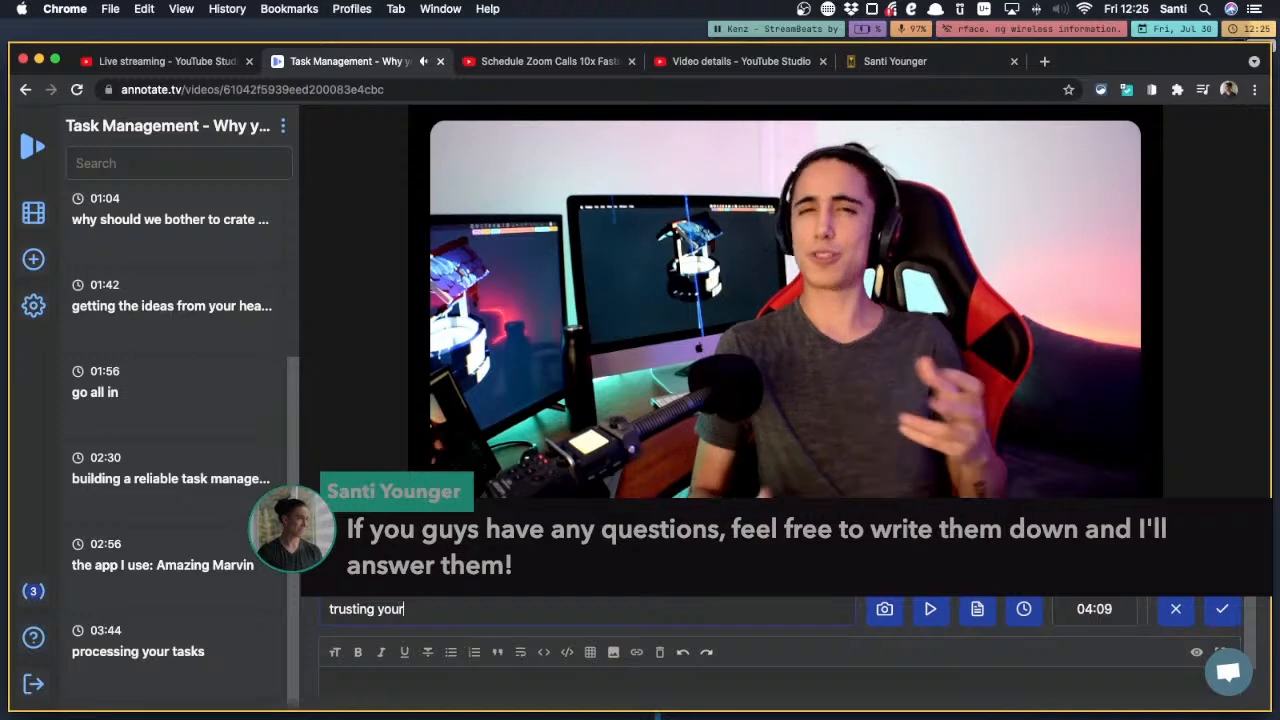
{"action": "type", "text": " system"}
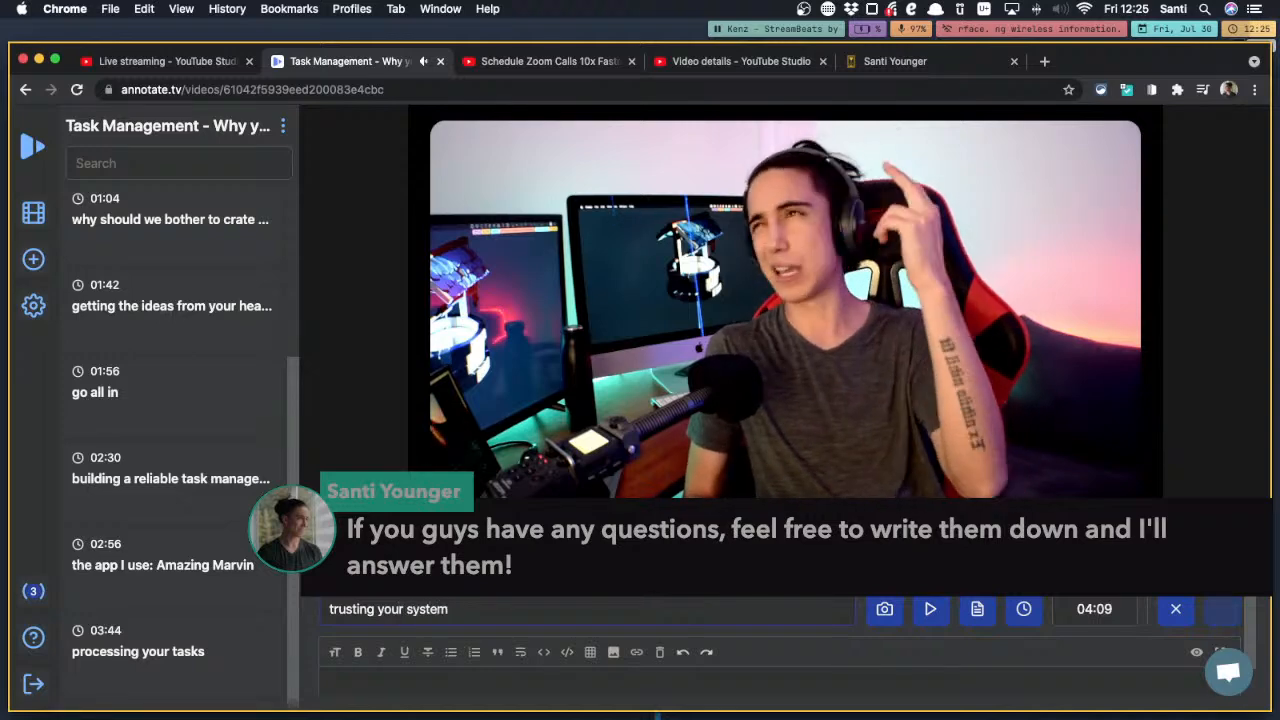
{"action": "key", "text": "Return"}
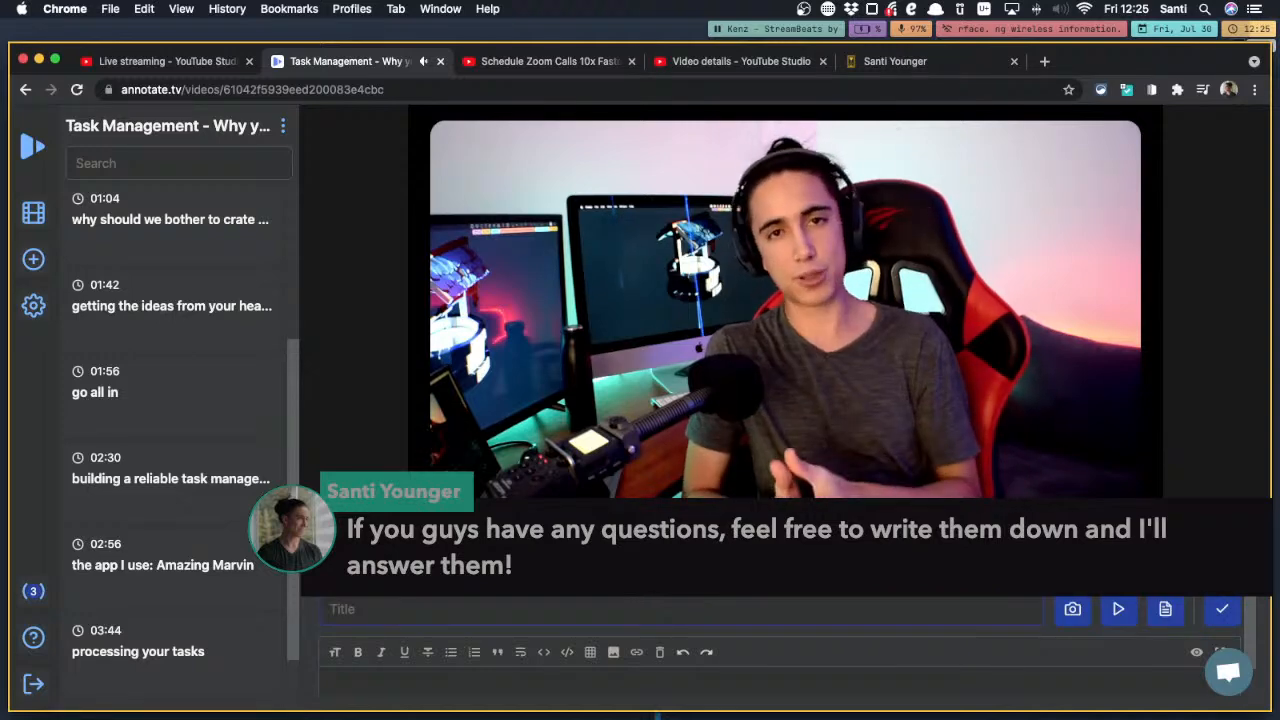